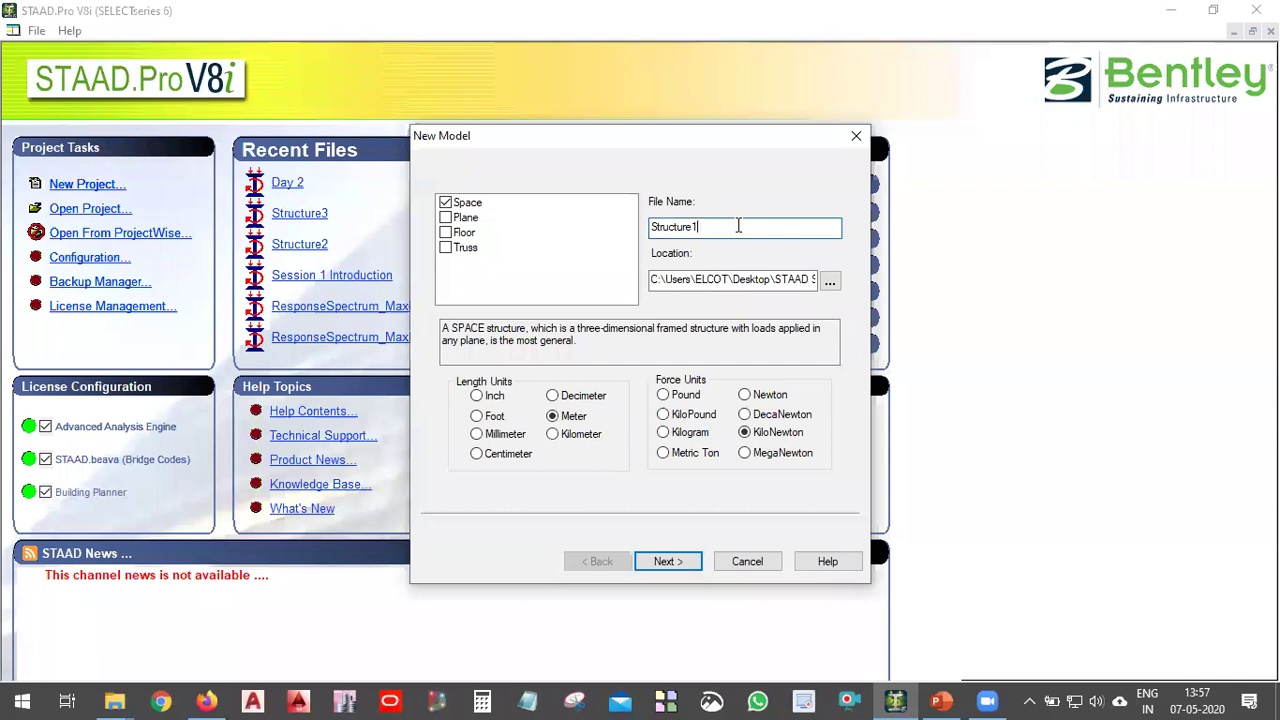
- Name the new Space model "Day 3", with Meter length units and KiloNewton force units, and continue
double_click(738, 226)
type("Day 3")
left_click(576, 417)
left_click(752, 434)
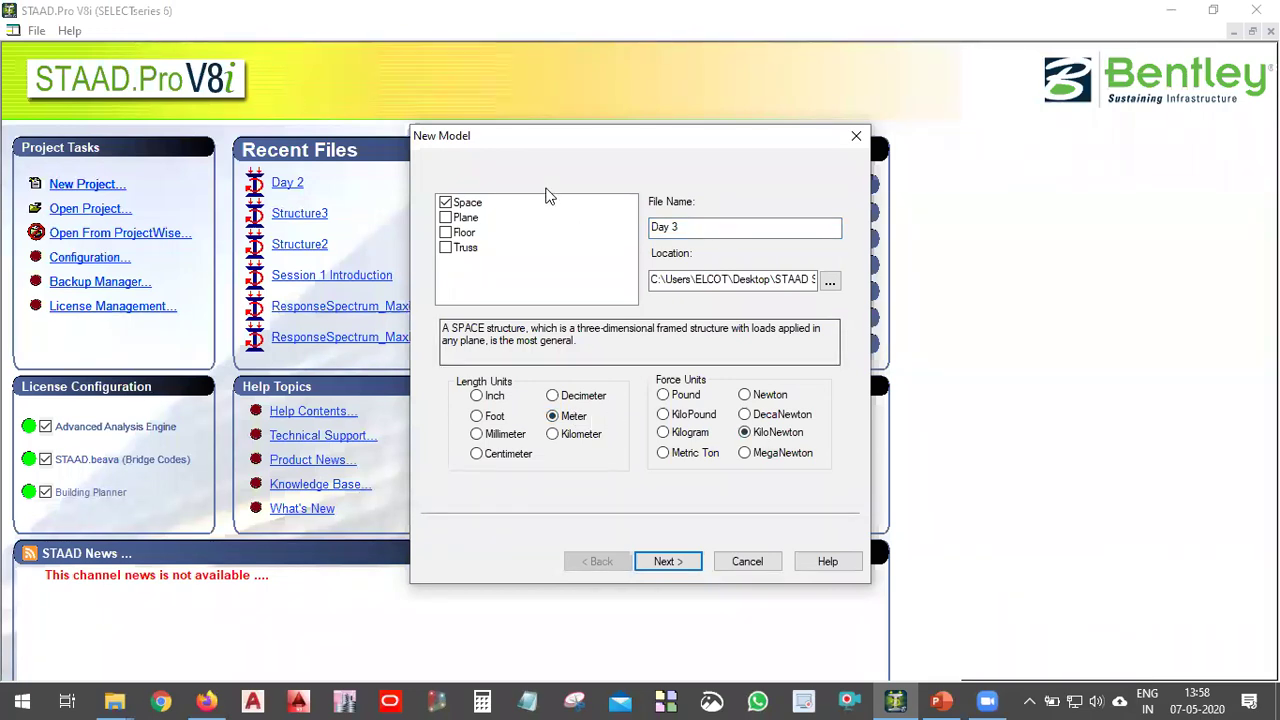
left_click(680, 560)
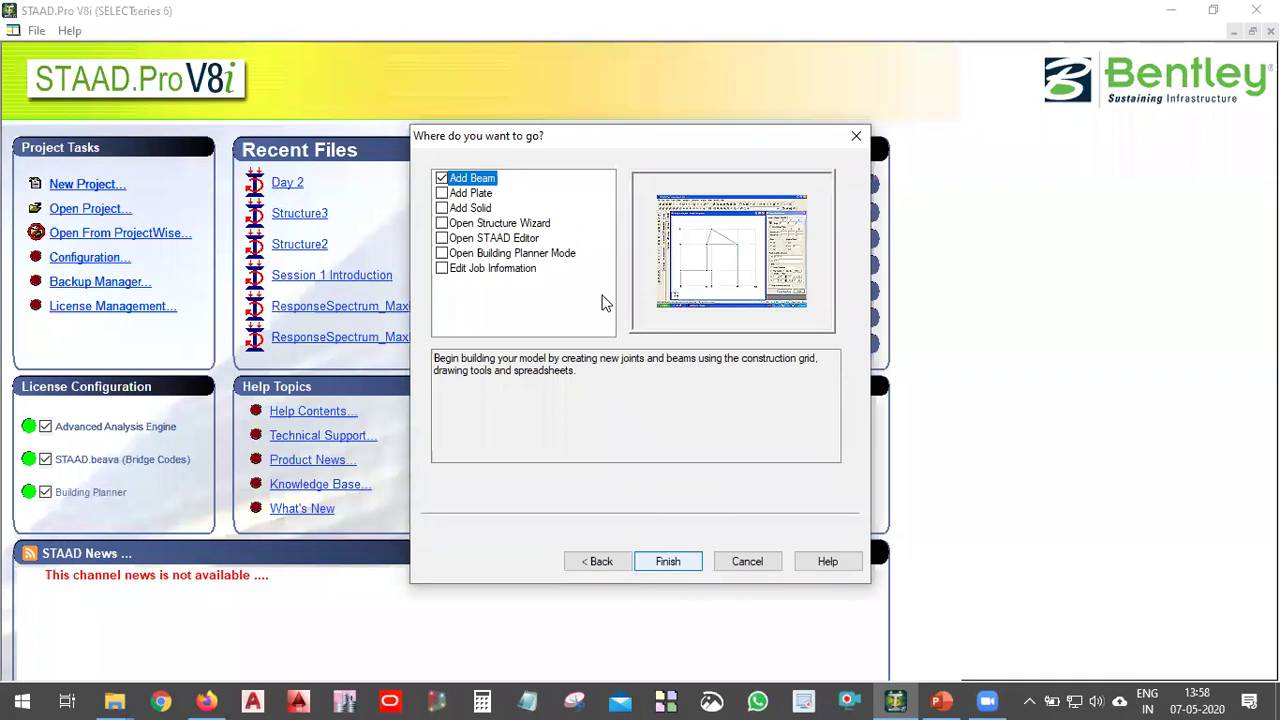
- Choose the Structure Wizard as the starting point and finish creating the model
left_click(548, 228)
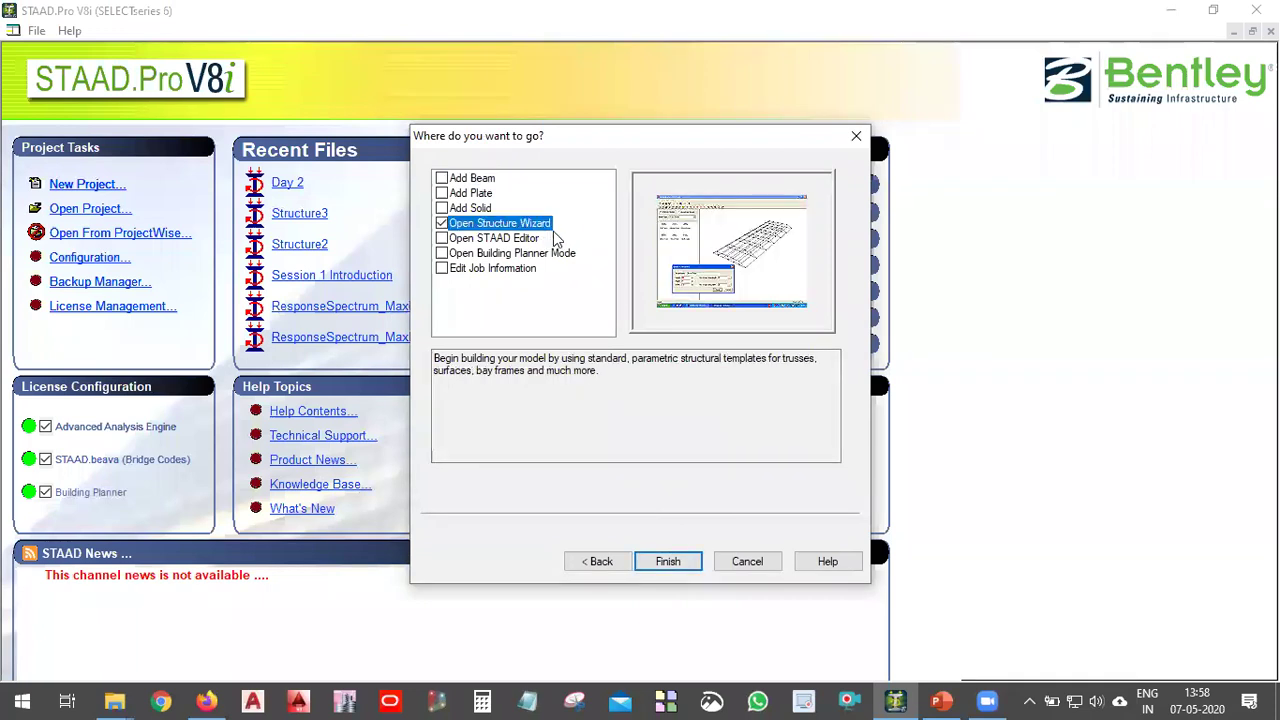
left_click(486, 182)
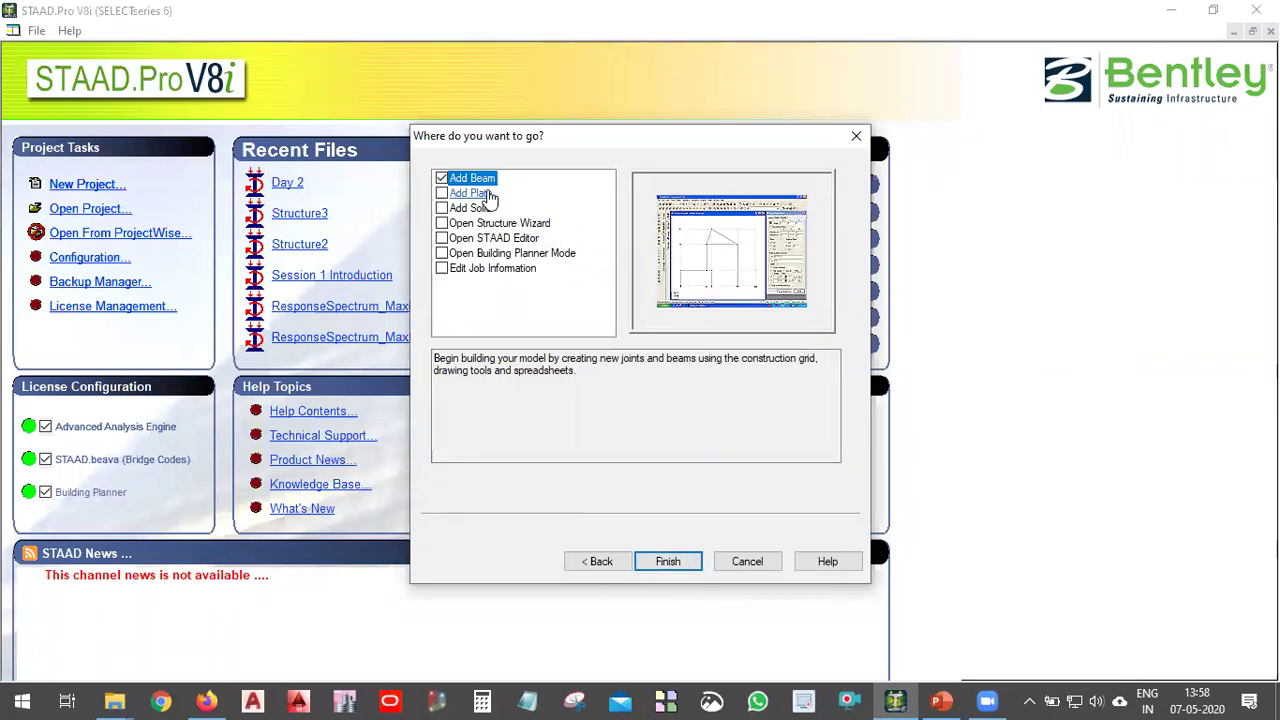
left_click(500, 225)
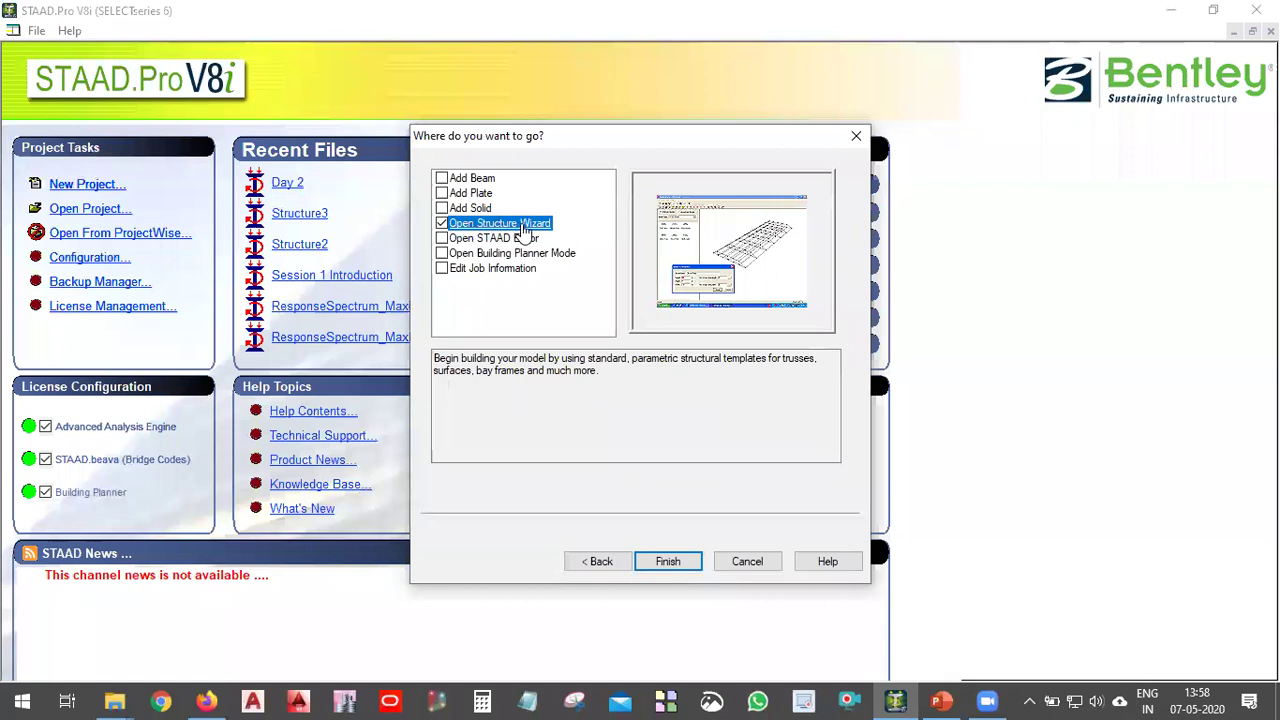
left_click(686, 562)
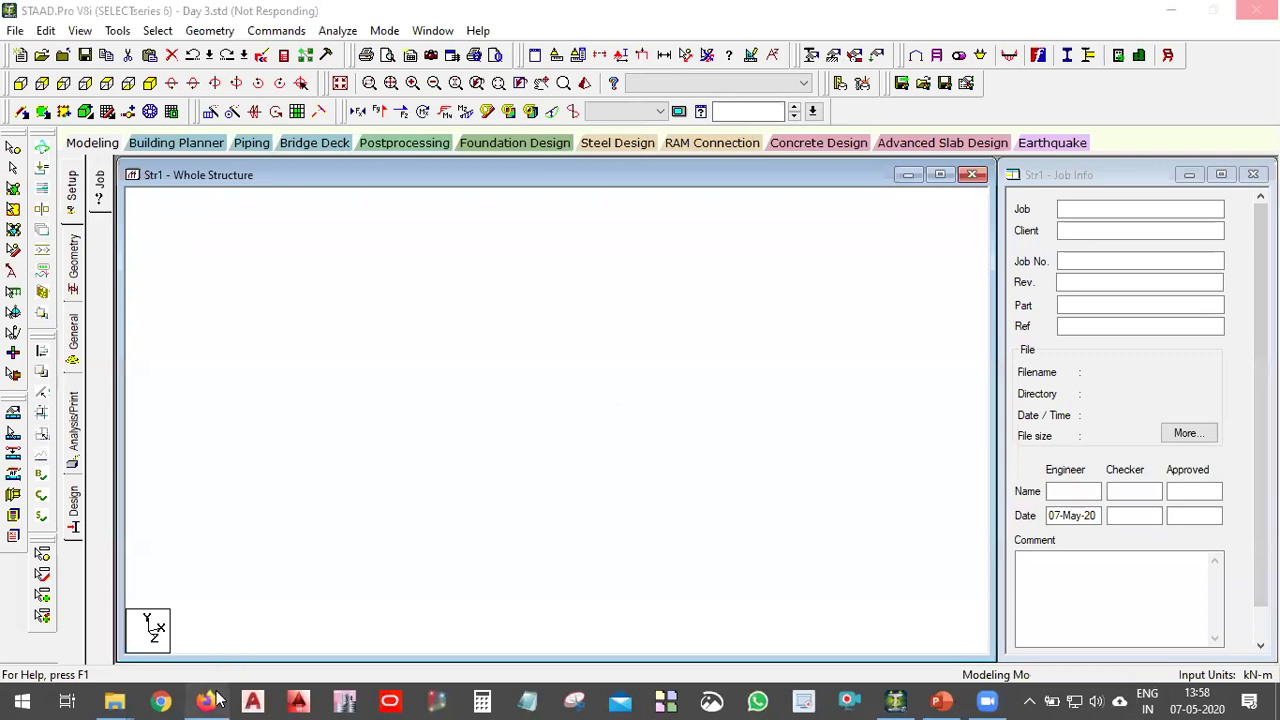
left_click(1178, 10)
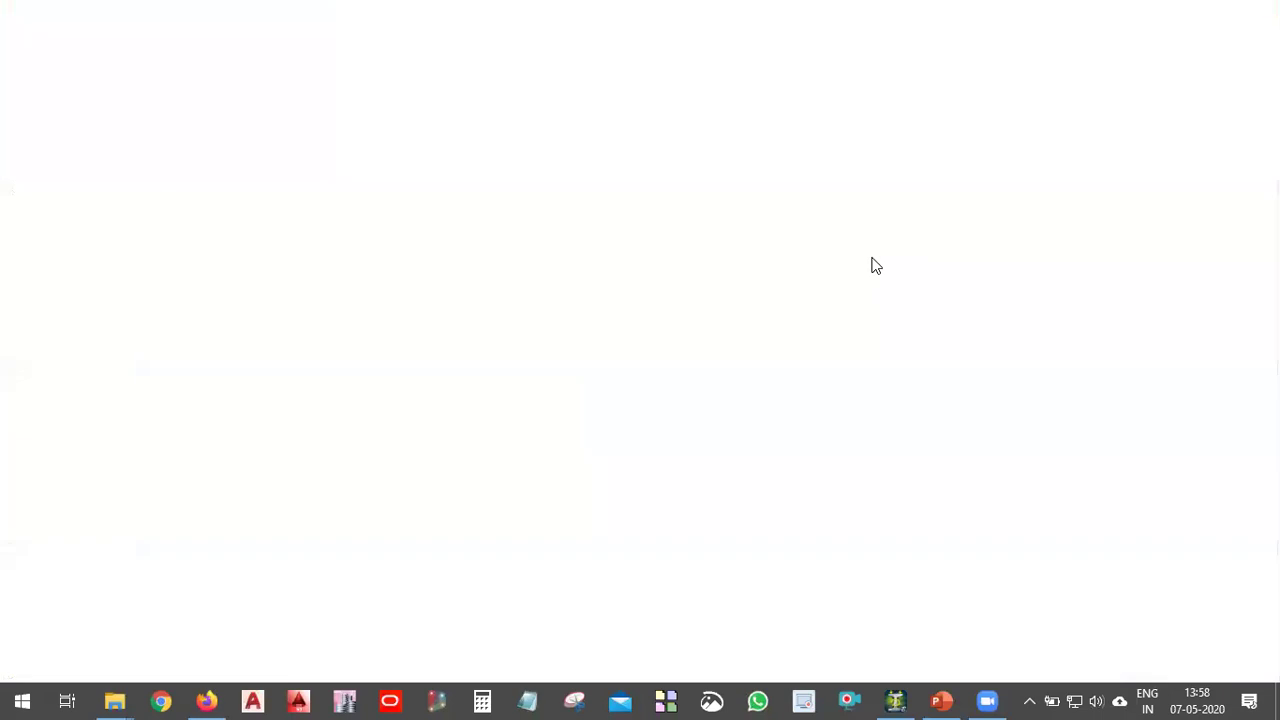
right_click(872, 265)
left_click(871, 263)
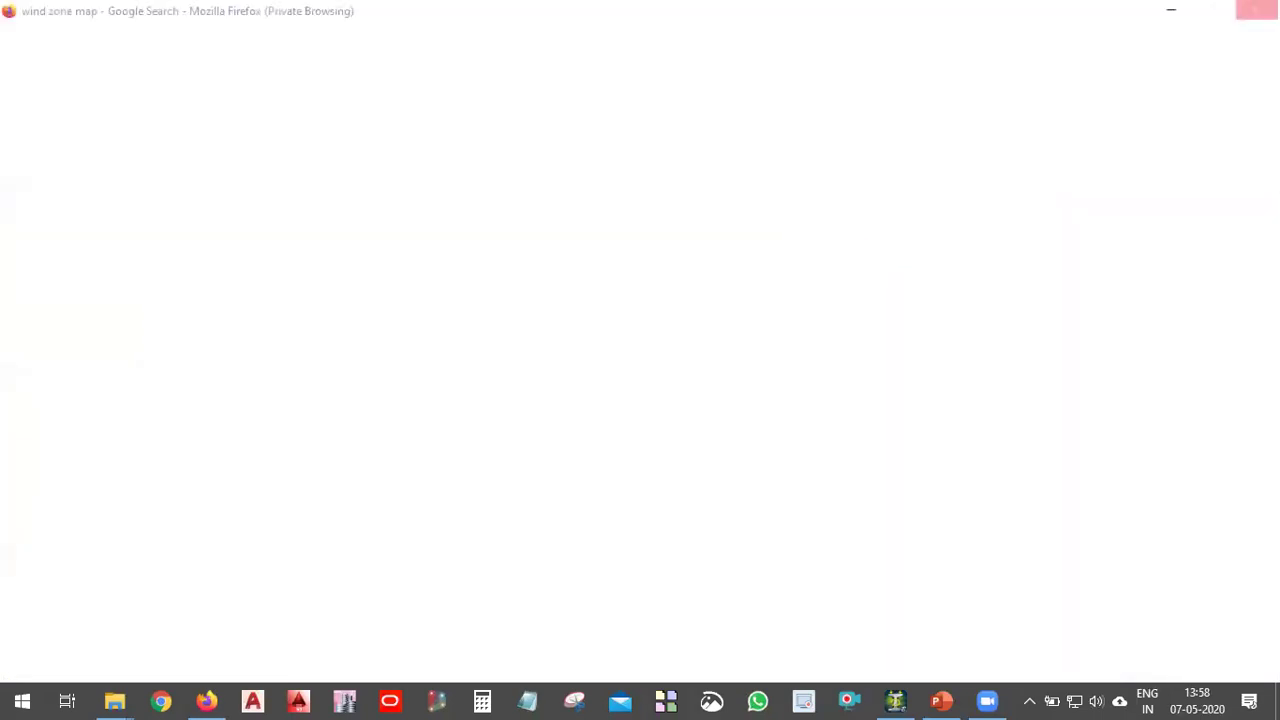
left_click(1173, 11)
right_click(911, 210)
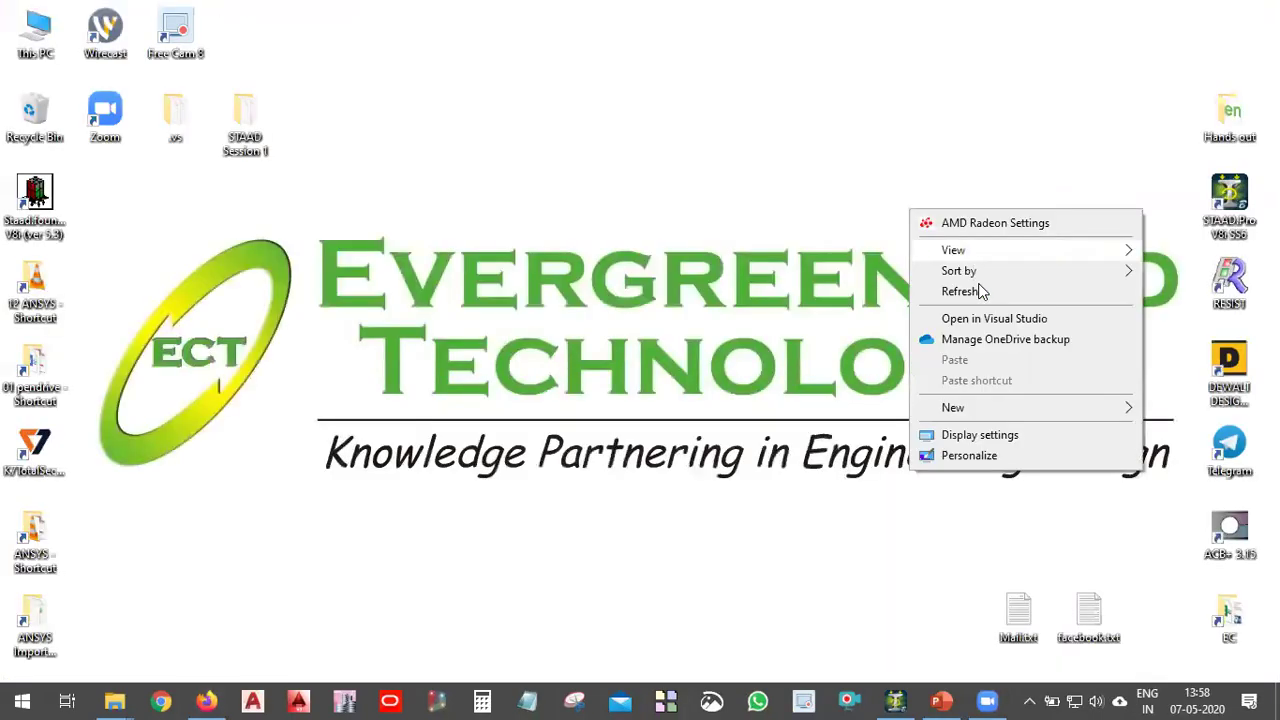
left_click(980, 292)
right_click(978, 284)
left_click(1010, 366)
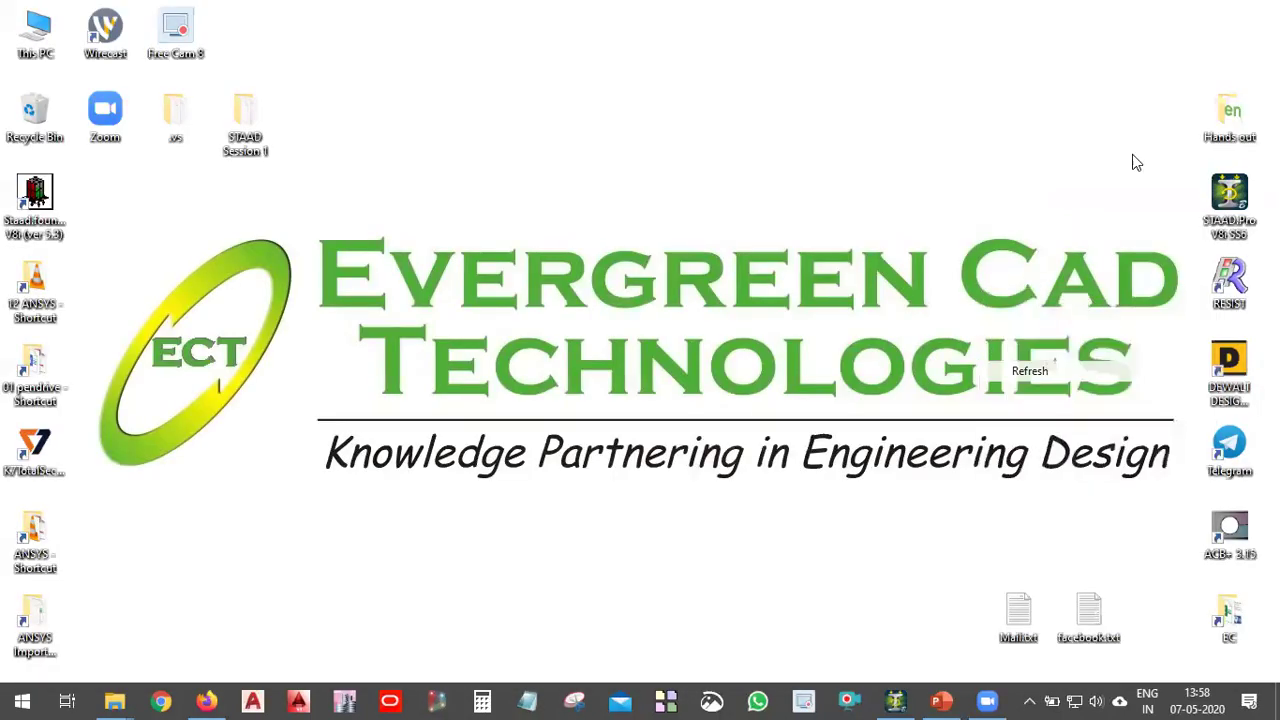
right_click(1094, 118)
left_click(1070, 206)
right_click(891, 108)
left_click(918, 186)
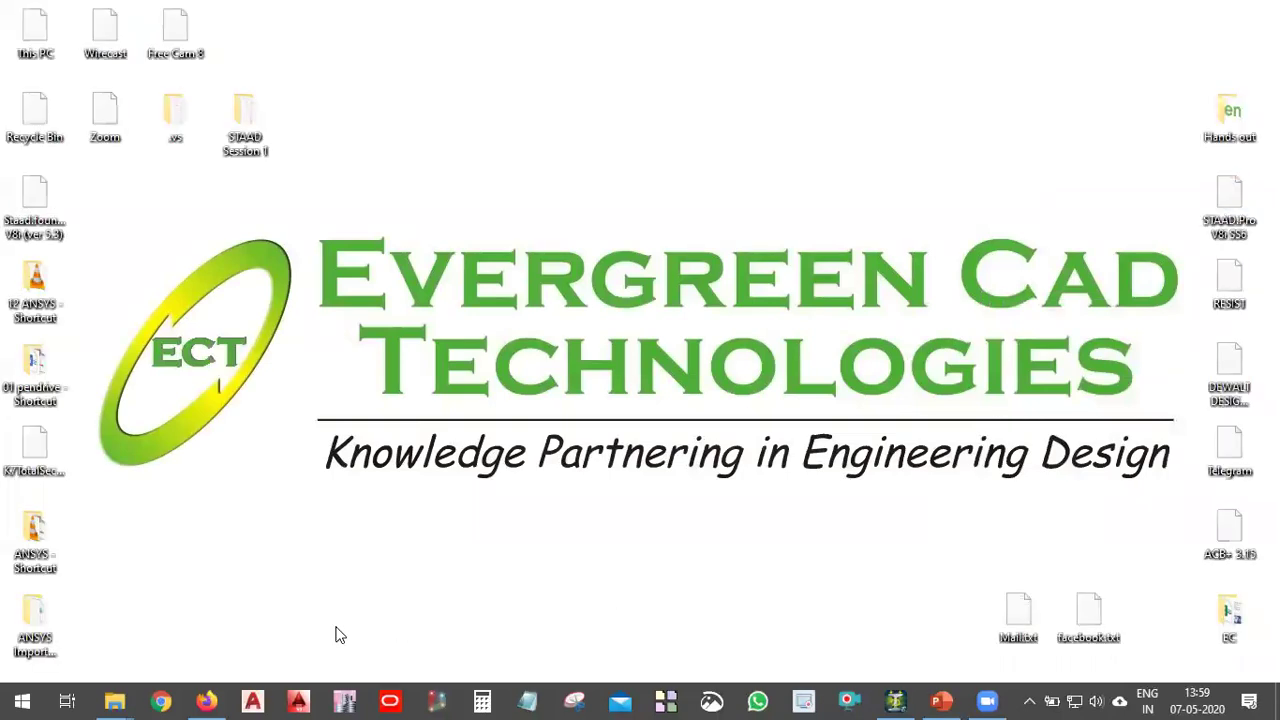
left_click(203, 699)
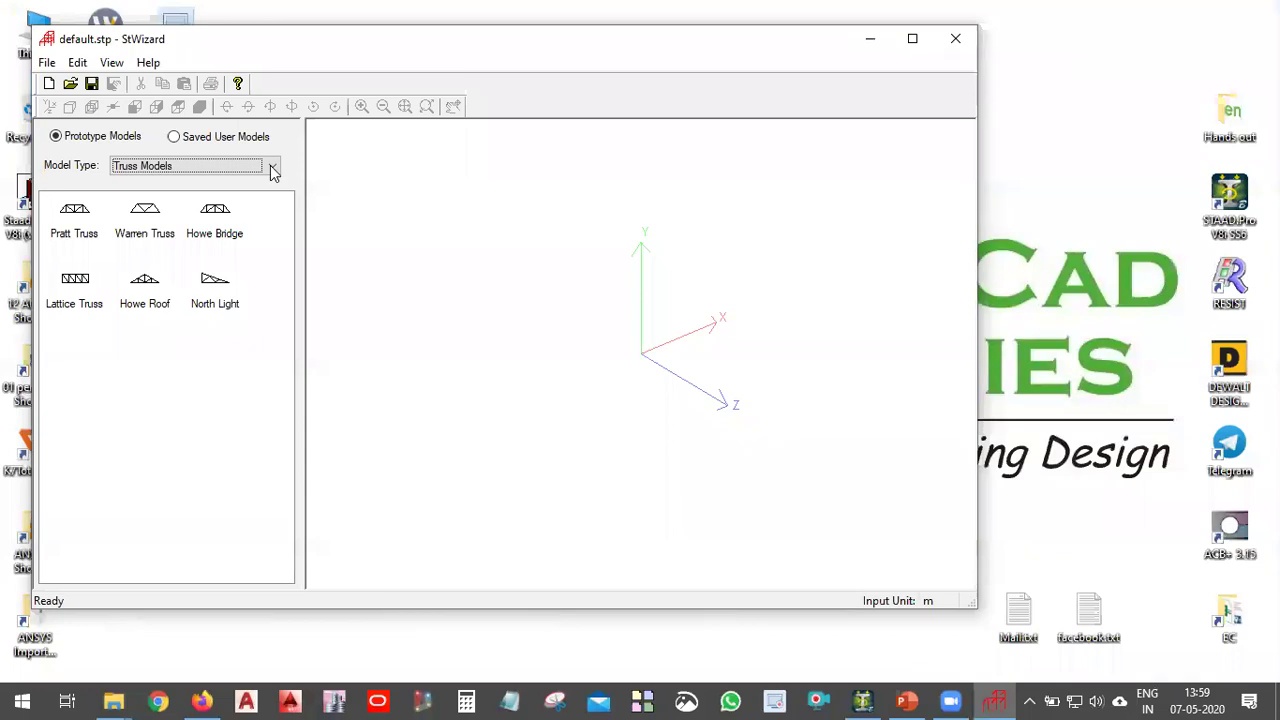
- Switch the prototype model type to Frame Models and insert a Bay Frame to bring up its parameters
left_click(186, 168)
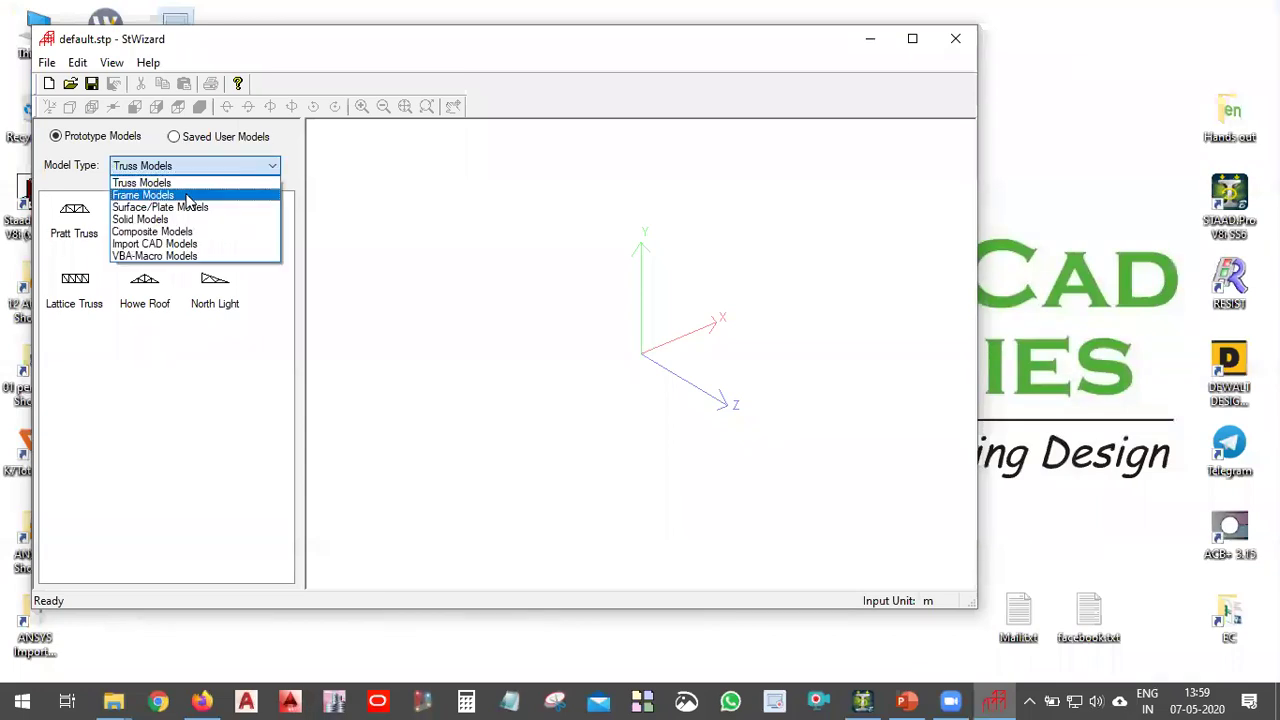
left_click(186, 196)
left_click_drag(74, 212, 703, 200)
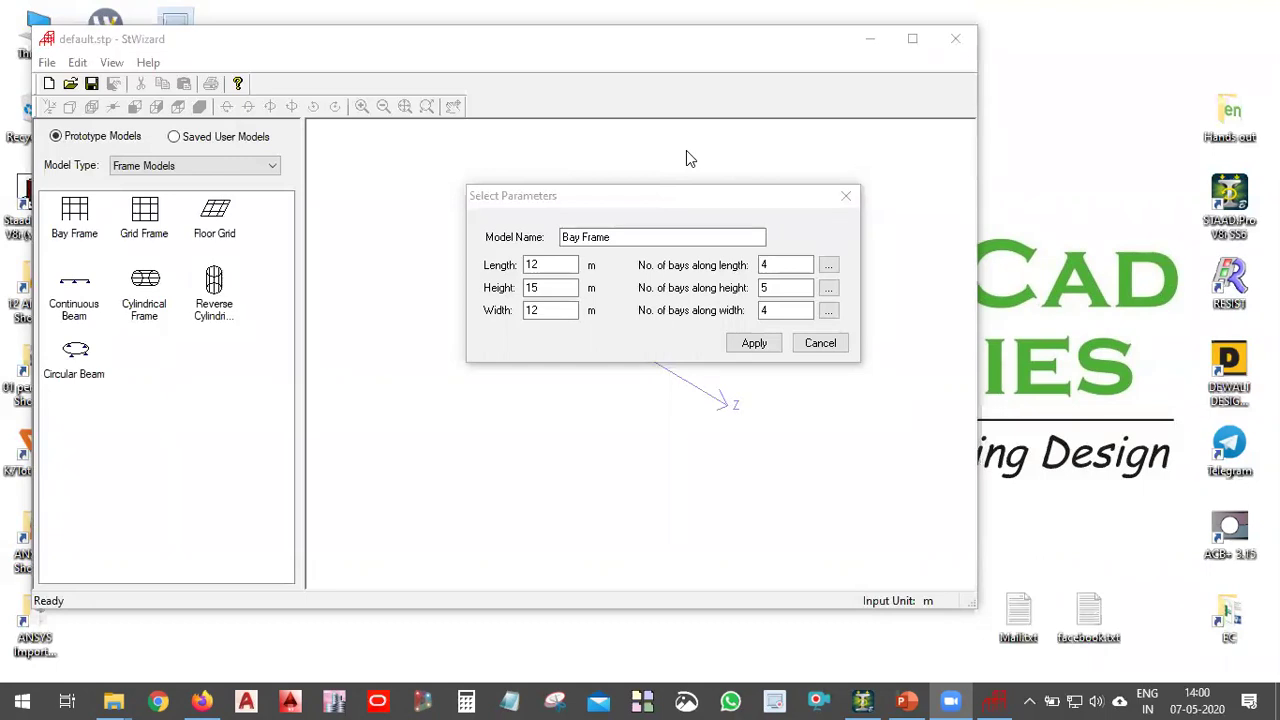
left_click(680, 206)
- Generate the bay frame with a length of 34 m, a width of 30 m and 6 bays along the width
double_click(560, 265)
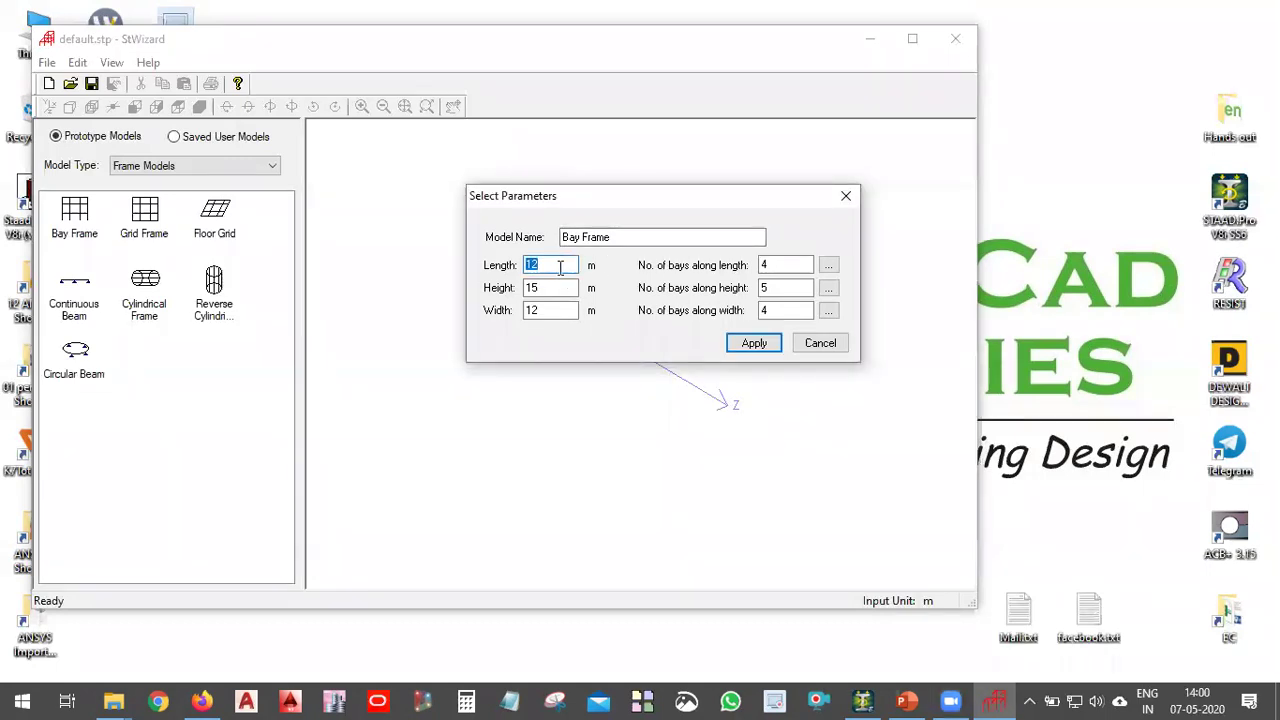
type("34")
double_click(558, 287)
double_click(558, 310)
type("30")
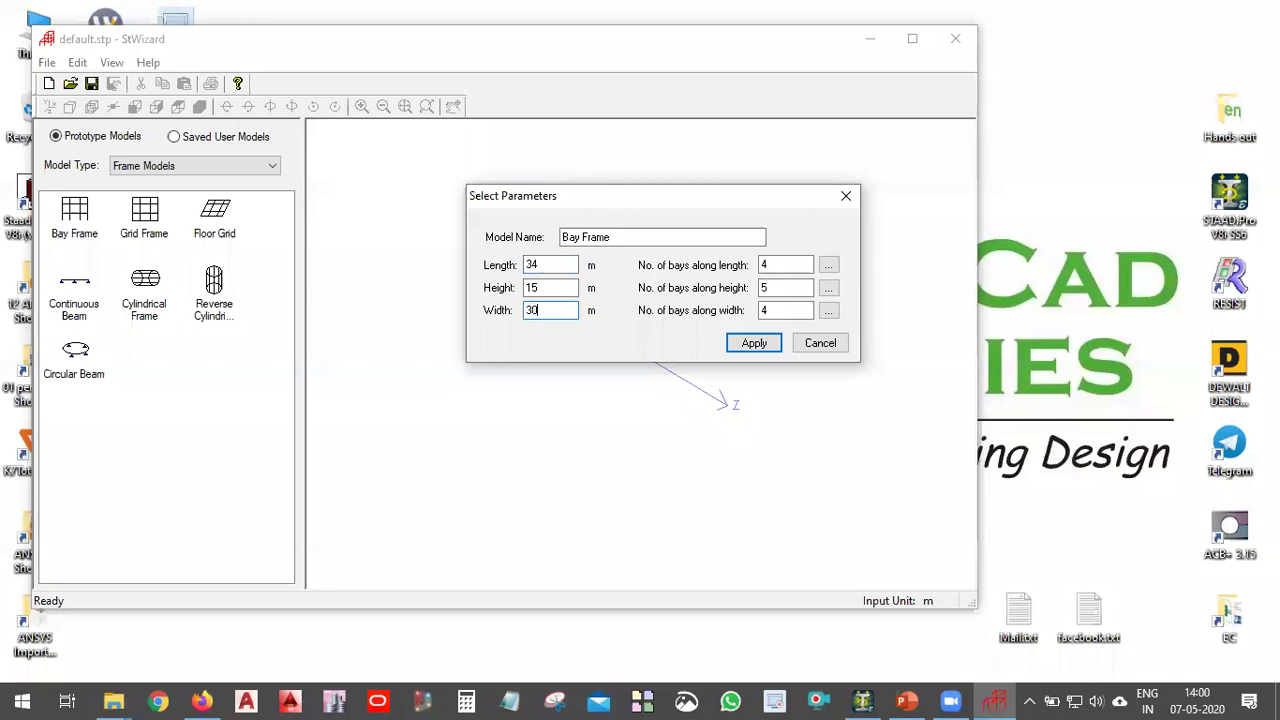
double_click(790, 310)
type("6")
double_click(804, 263)
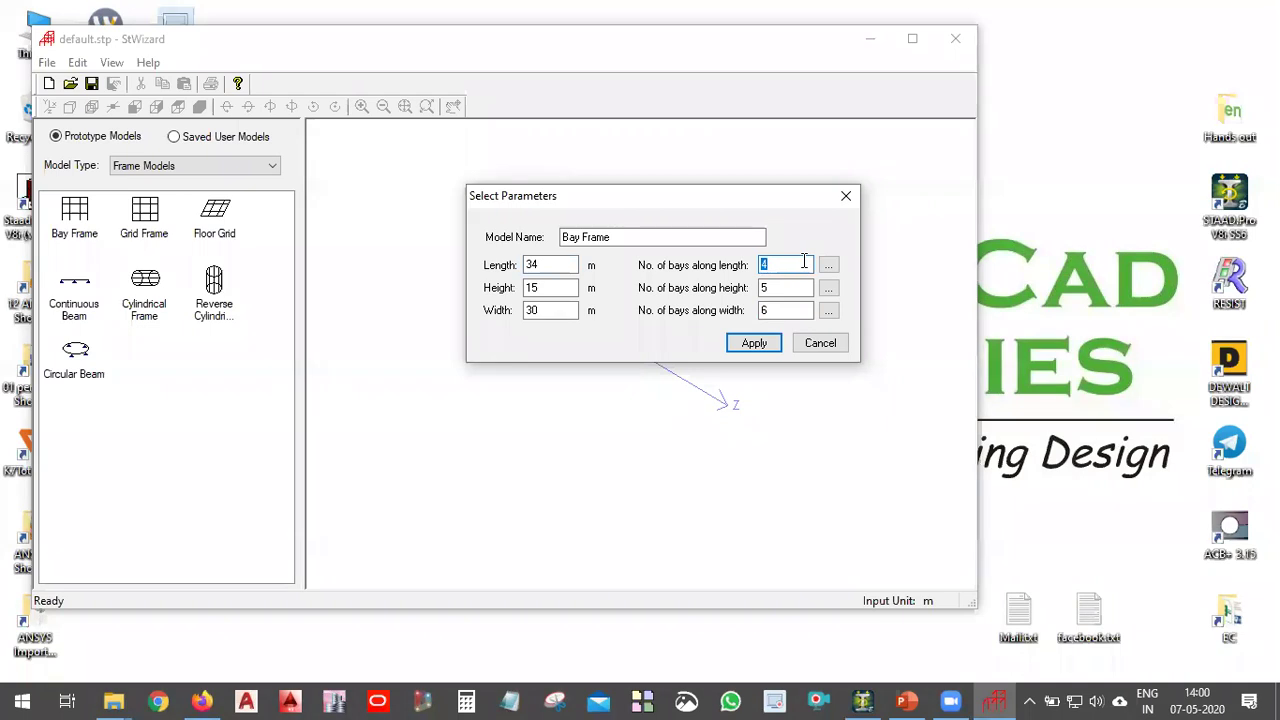
left_click(770, 344)
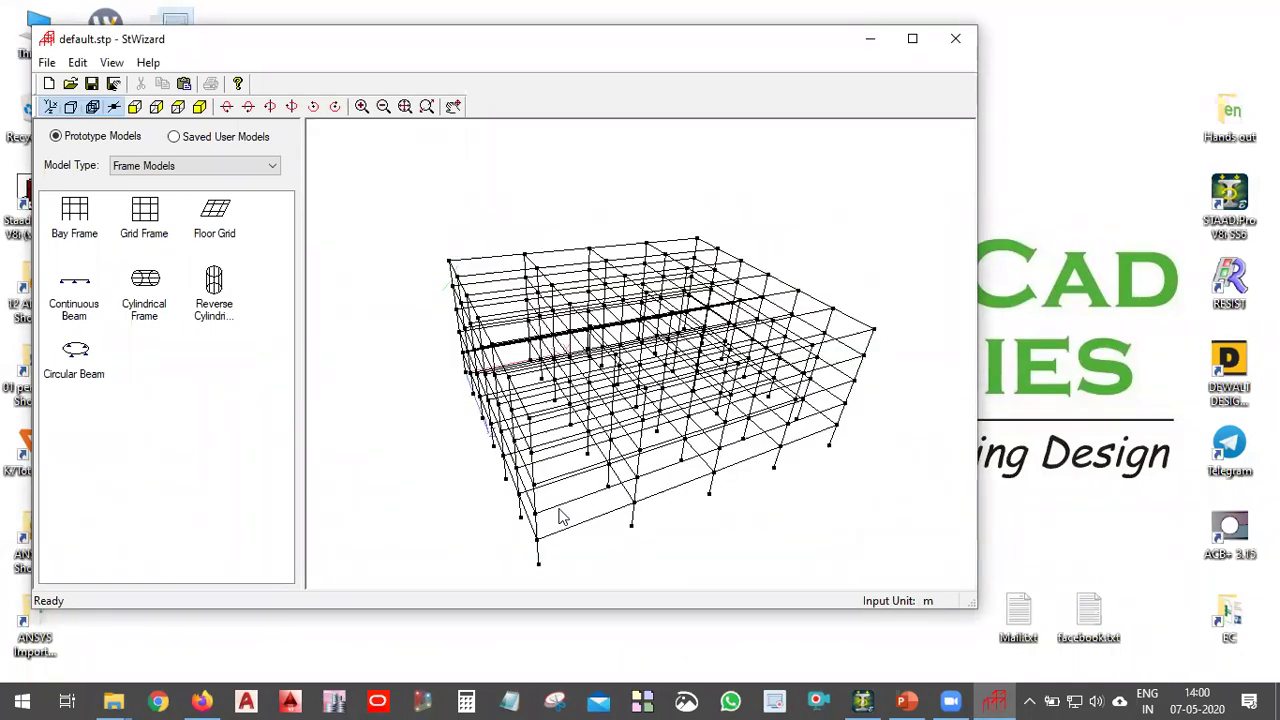
- Reopen the bay frame's parameters, review the bay counts along length, height and width, and reapply them
left_click_drag(76, 228, 389, 307)
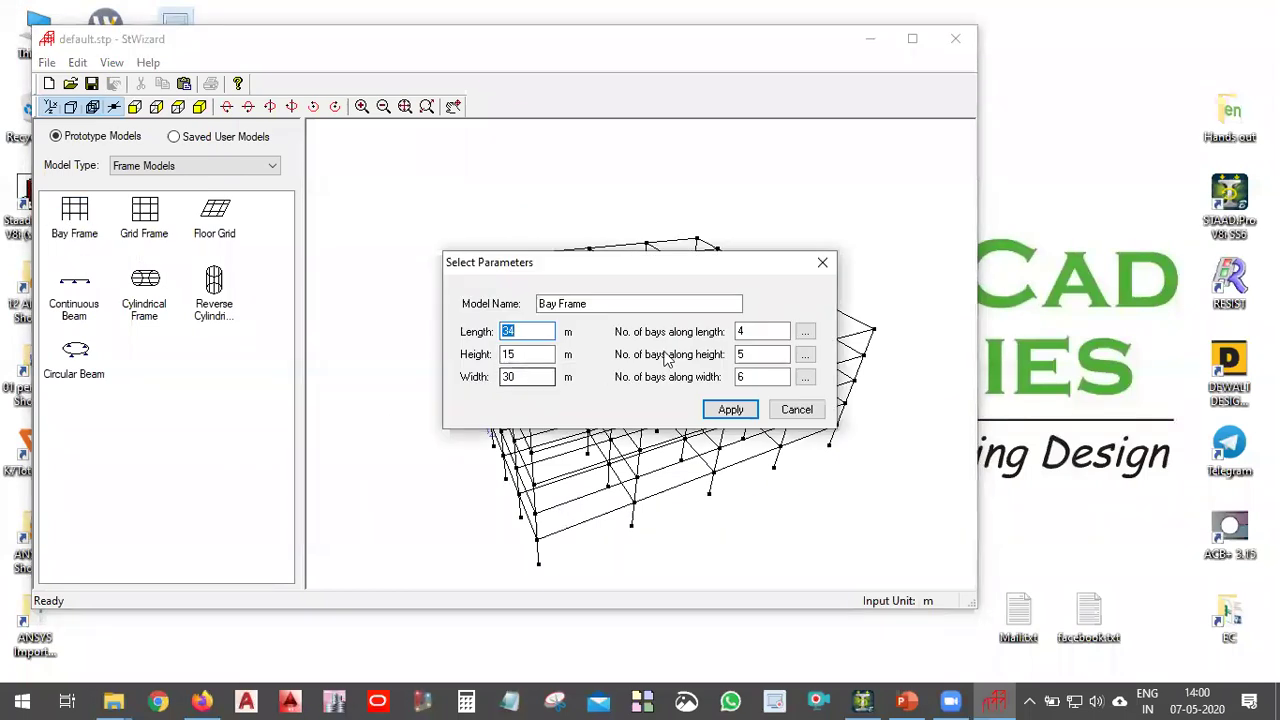
left_click(773, 333)
left_click(765, 354)
left_click(757, 377)
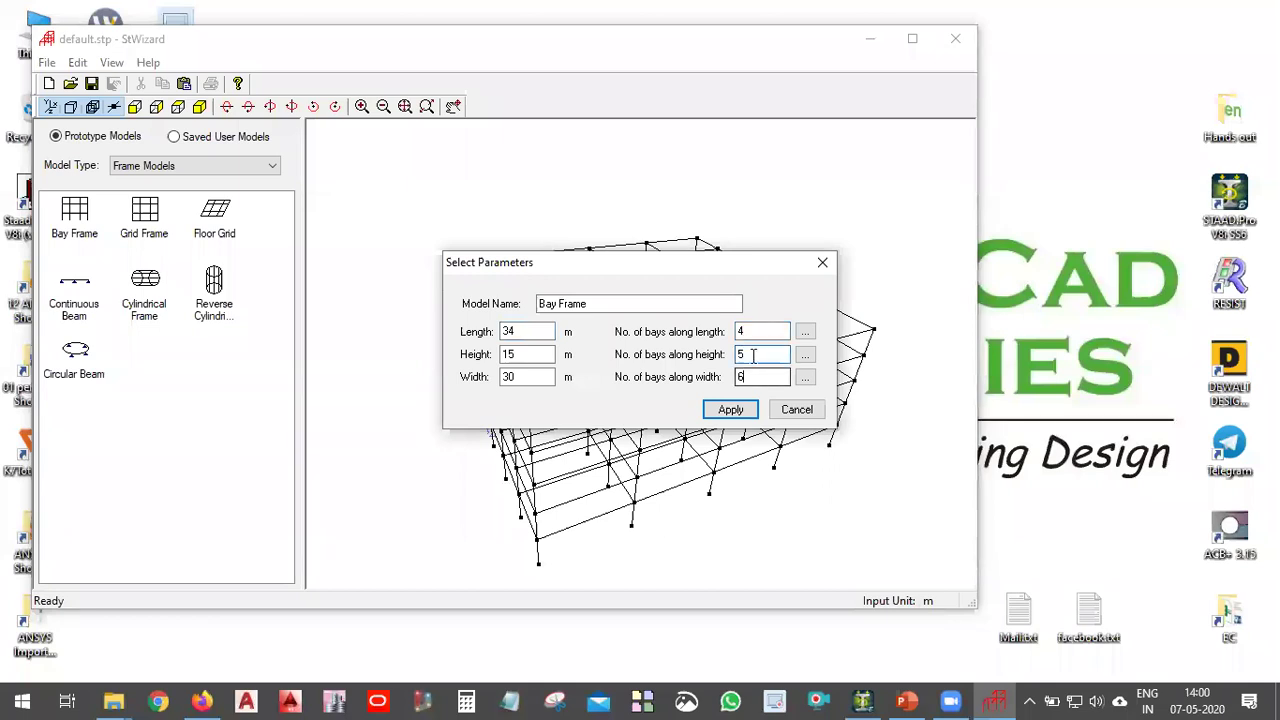
left_click(765, 331)
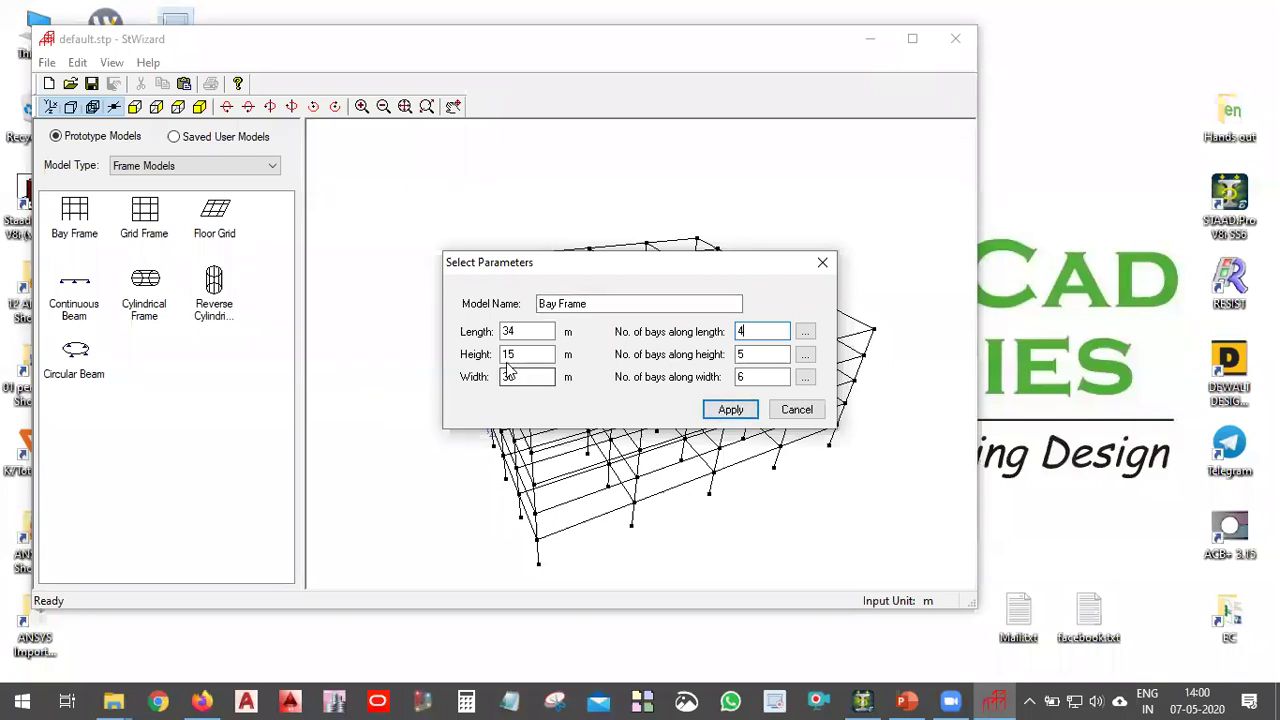
left_click(731, 410)
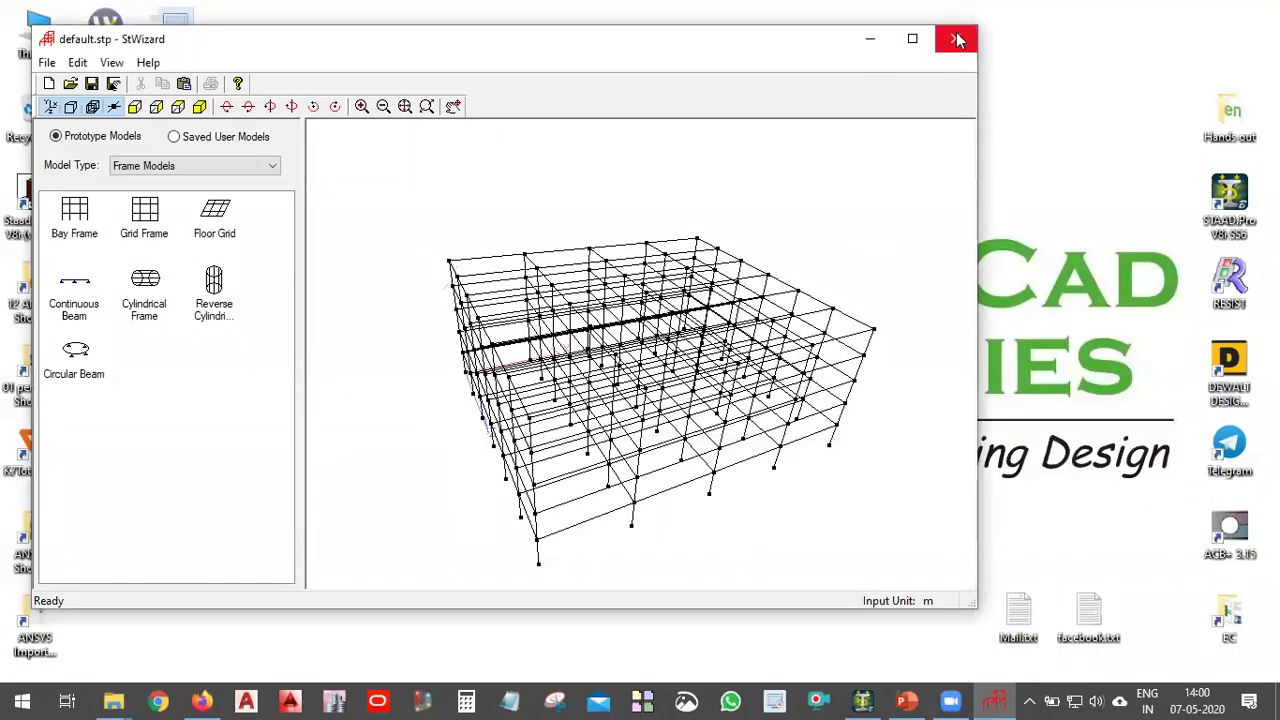
- Transfer the wizard's bay frame into the STAAD.Pro model at X, Y and Z values of 0 m
left_click(957, 39)
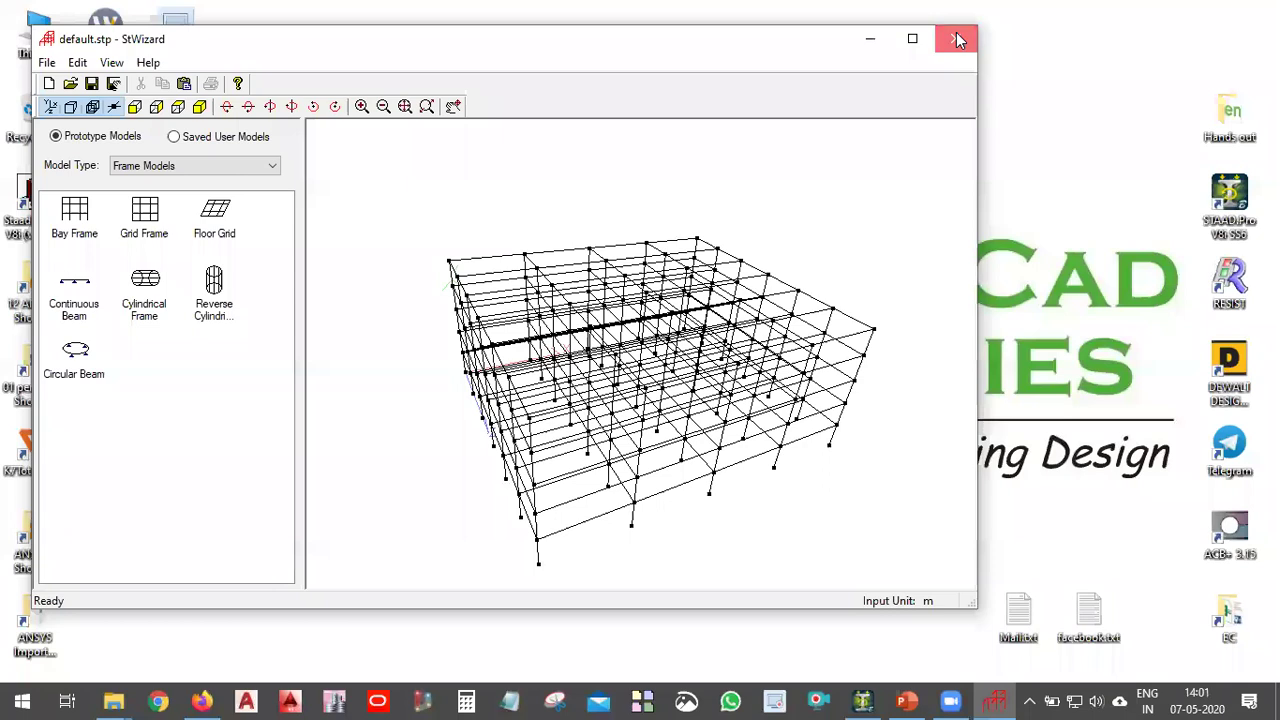
left_click(701, 392)
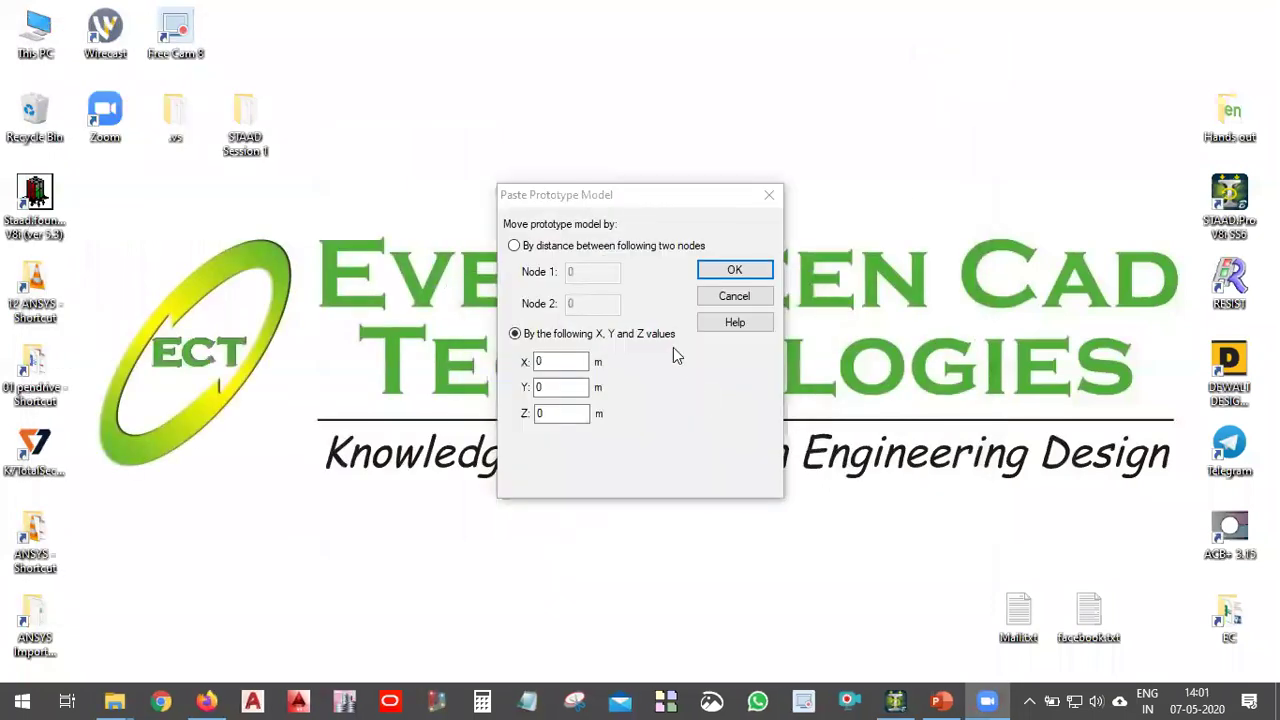
left_click(735, 271)
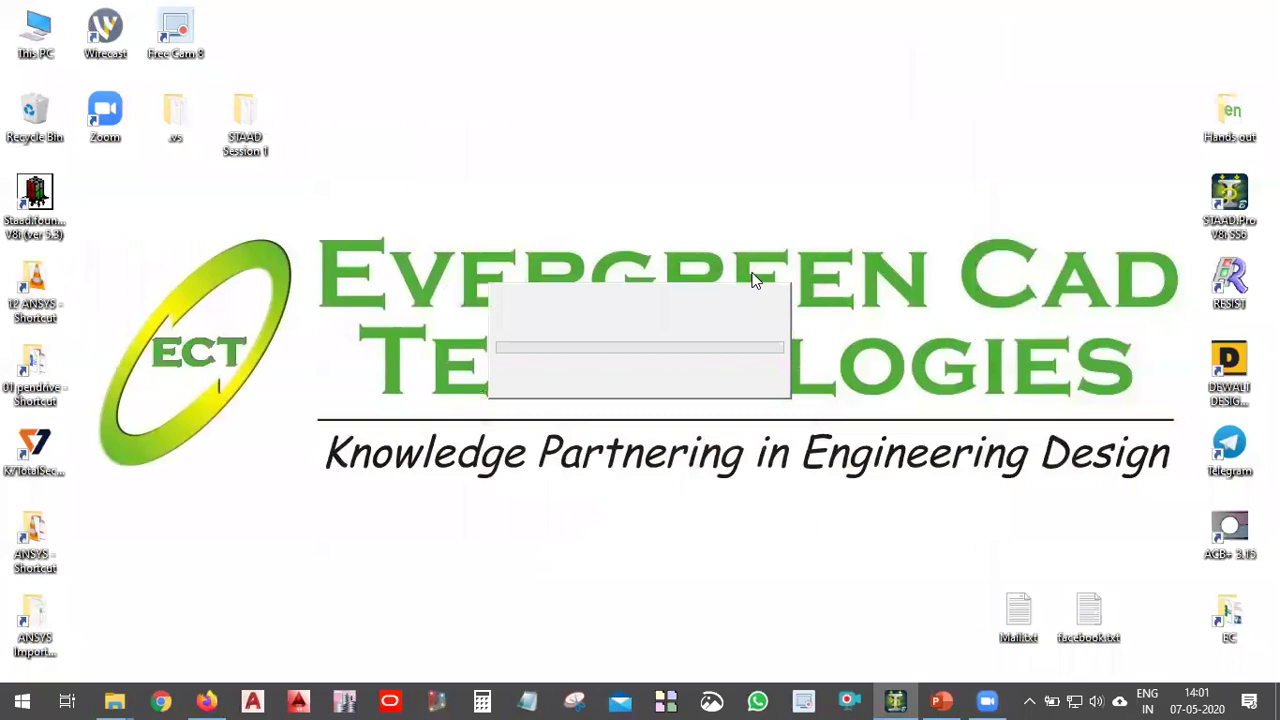
left_click(895, 700)
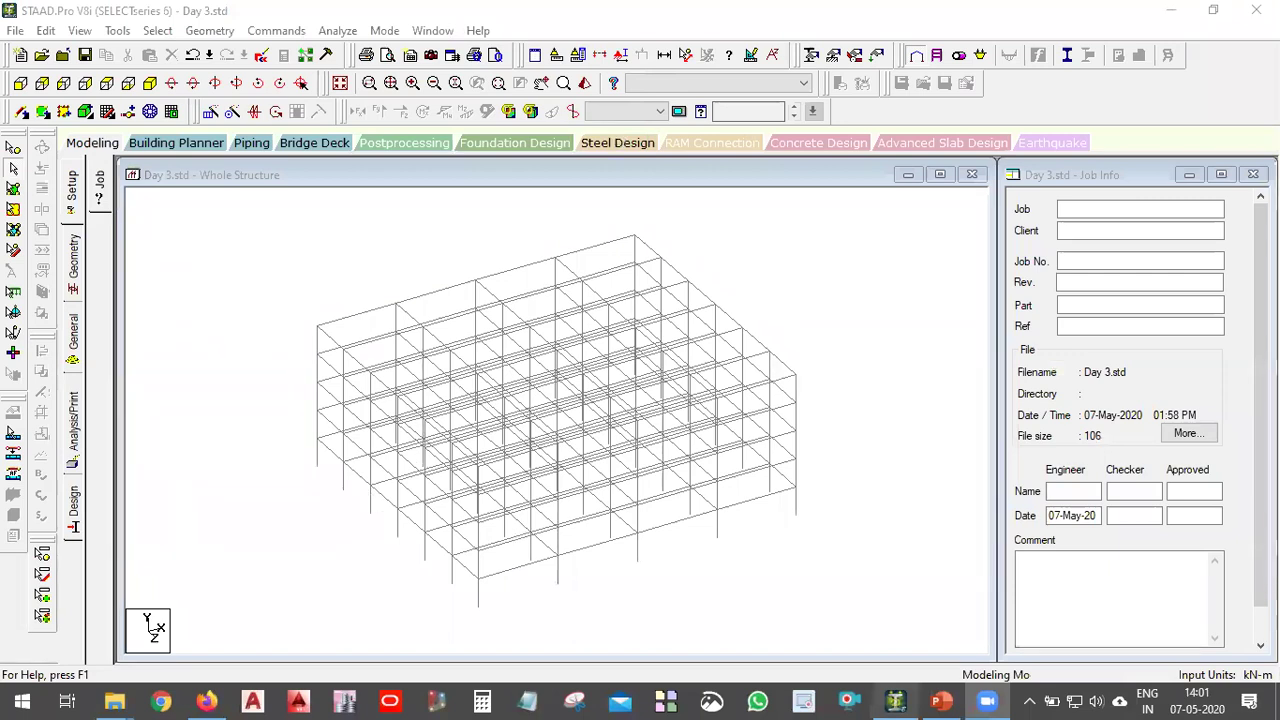
- Create a 3D rendering of the whole structure and maximize the rendered view
middle_click(863, 530)
middle_click_drag(863, 530, 783, 594)
right_click(785, 594)
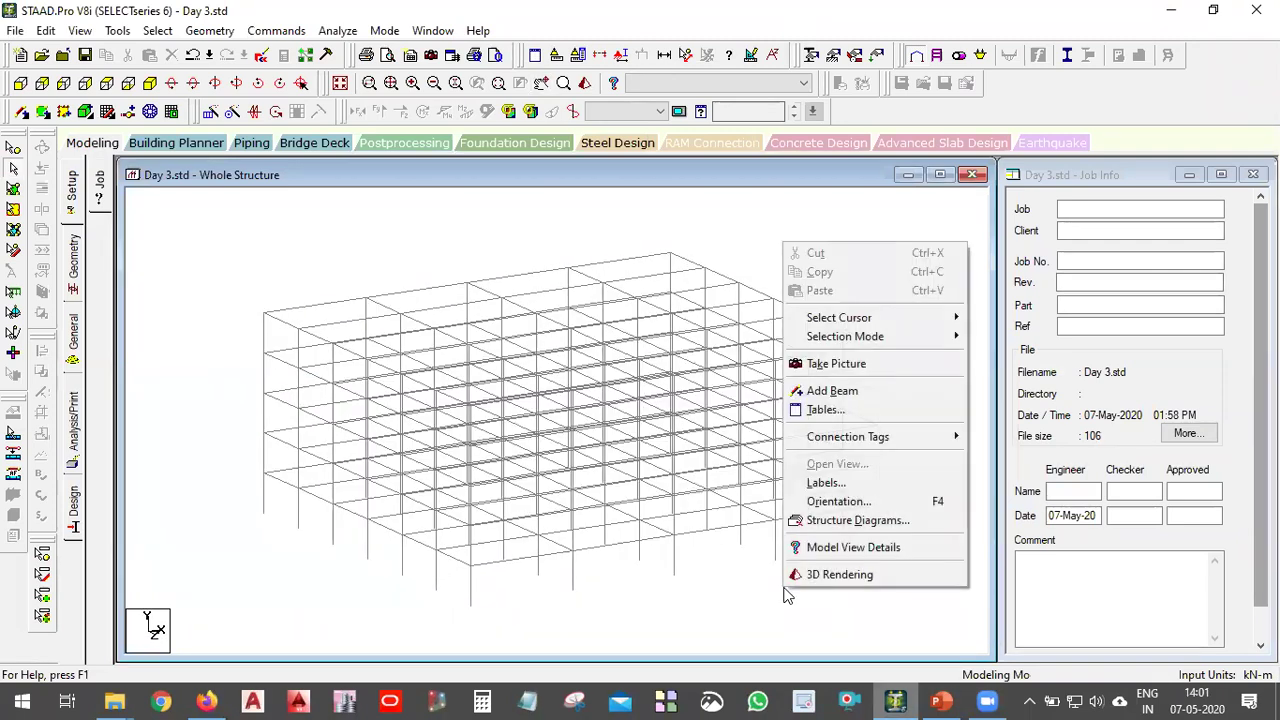
left_click(862, 576)
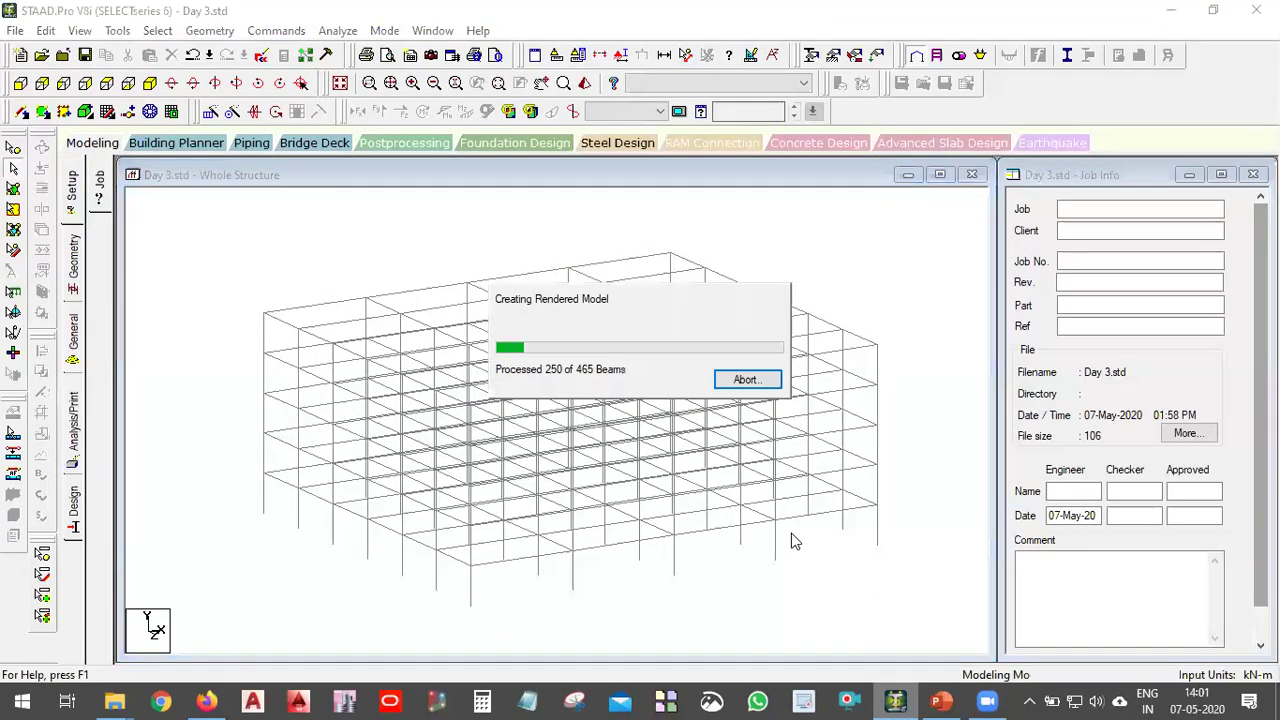
left_click_drag(1057, 493, 914, 480)
left_click(1226, 321)
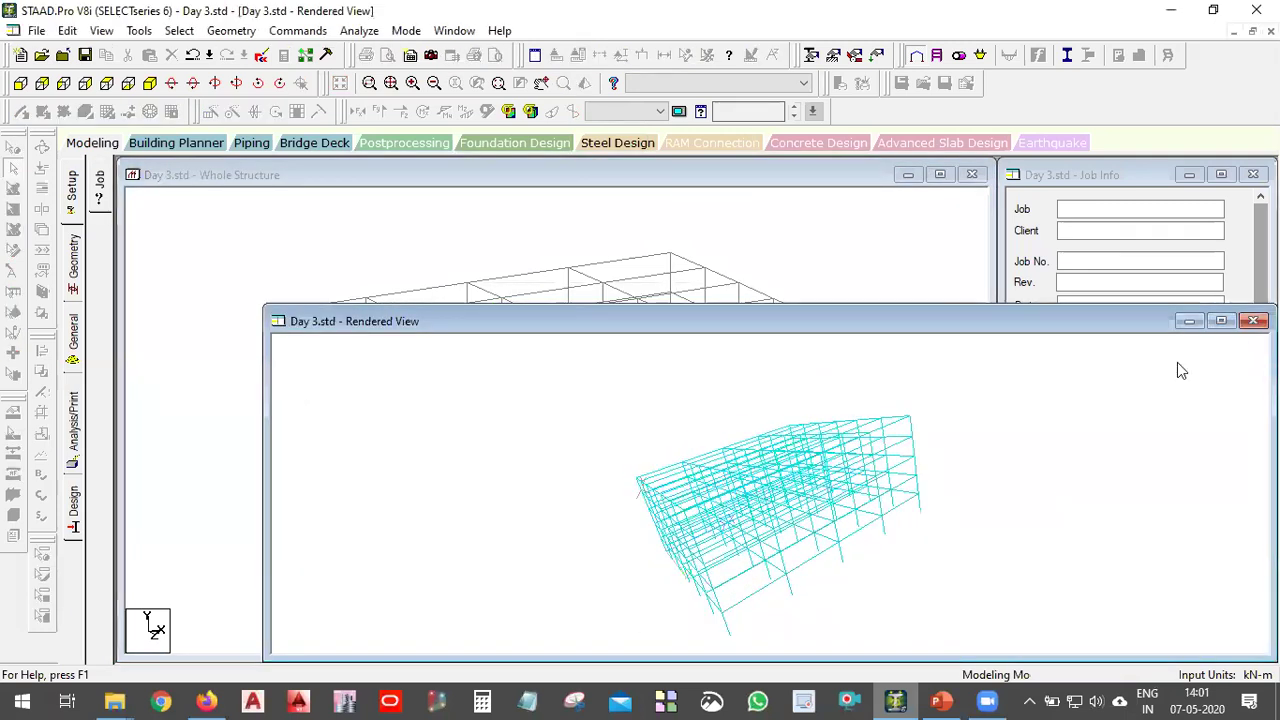
- Examine the rendered frame from several angles, then return to the whole structure view
scroll(697, 476, "down", 2)
left_click_drag(628, 477, 729, 600)
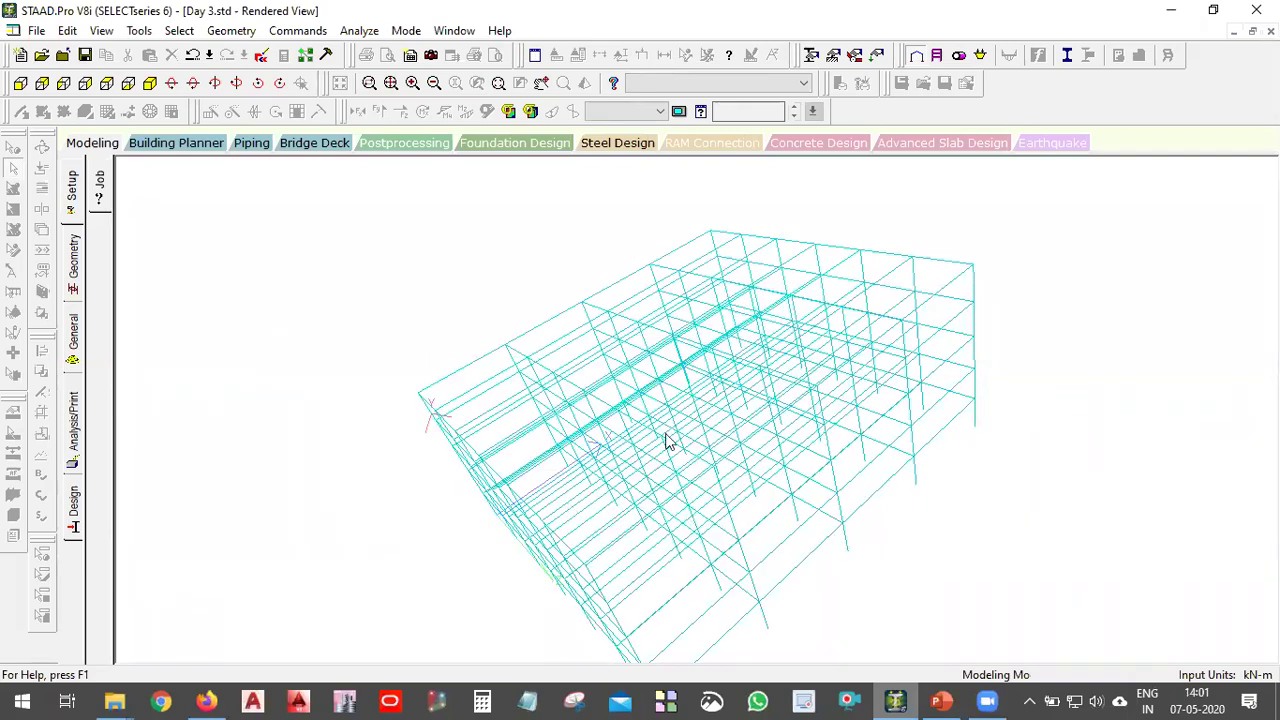
left_click_drag(666, 436, 490, 576)
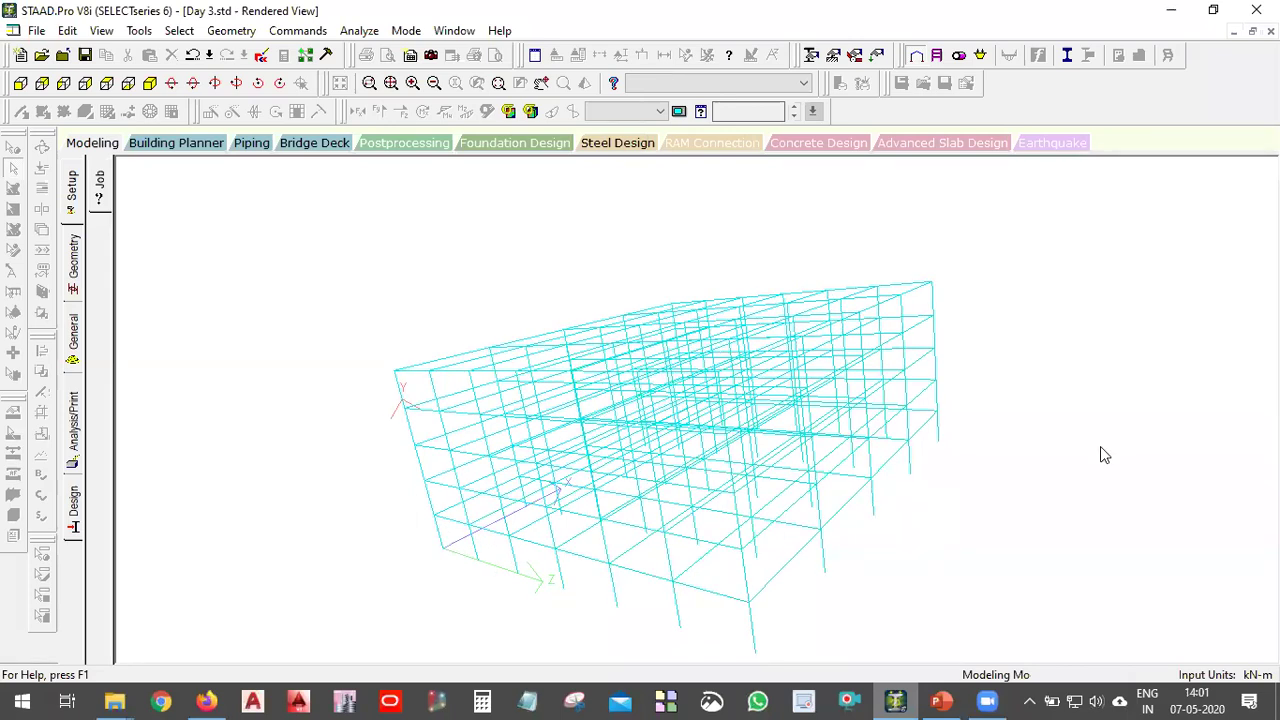
left_click_drag(943, 443, 980, 471)
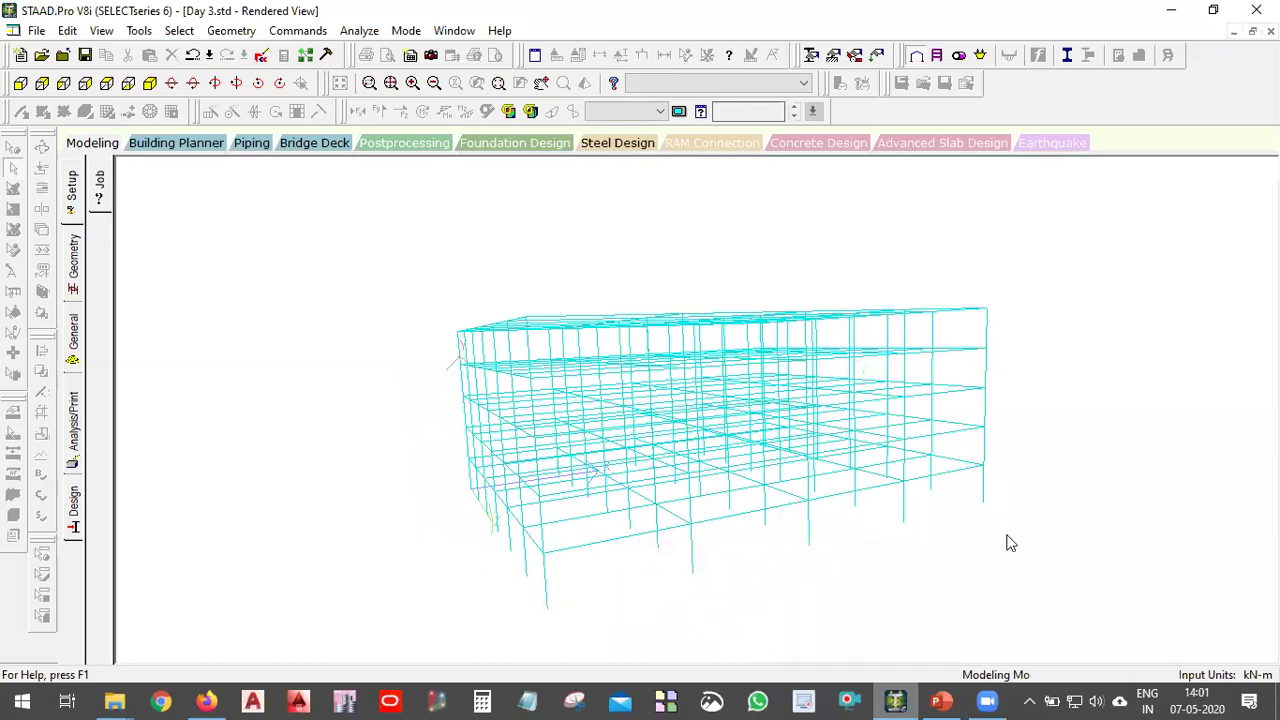
left_click(106, 150)
scroll(845, 410, "up", 2)
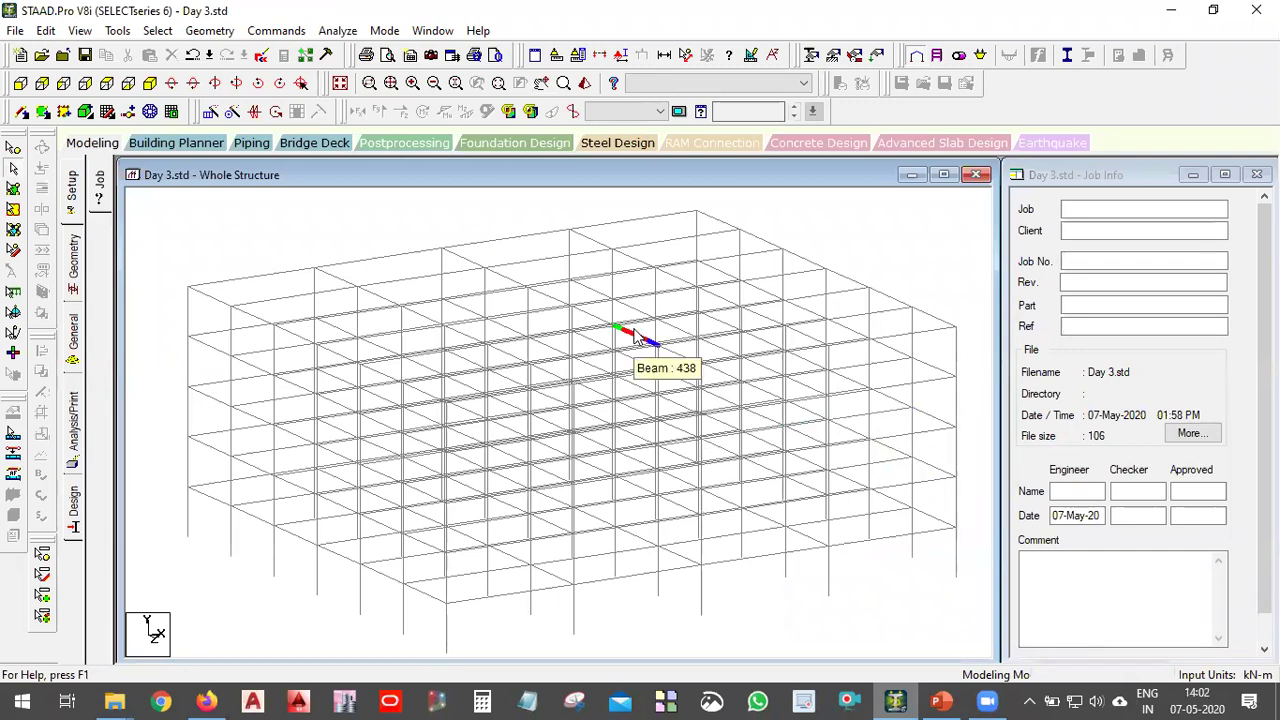
- Start specifying a fixed support for the frame and accept the automatic save of the file
left_click(242, 33)
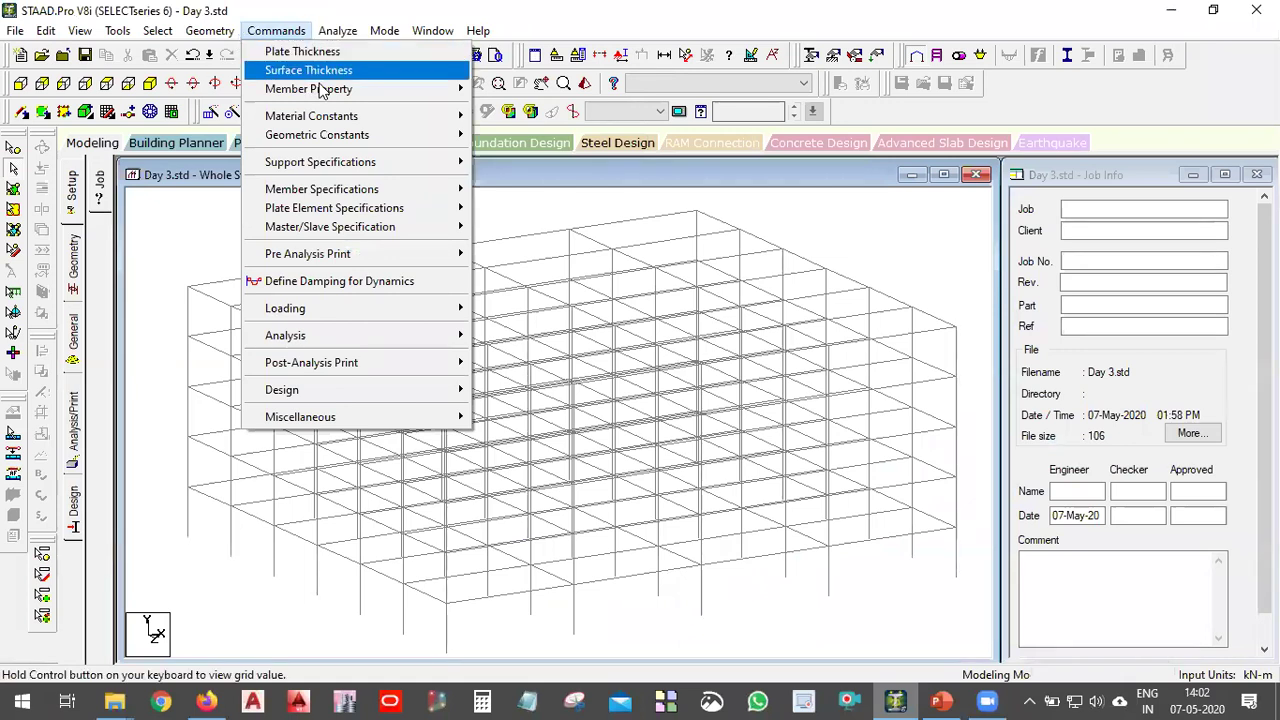
mouse_move(403, 163)
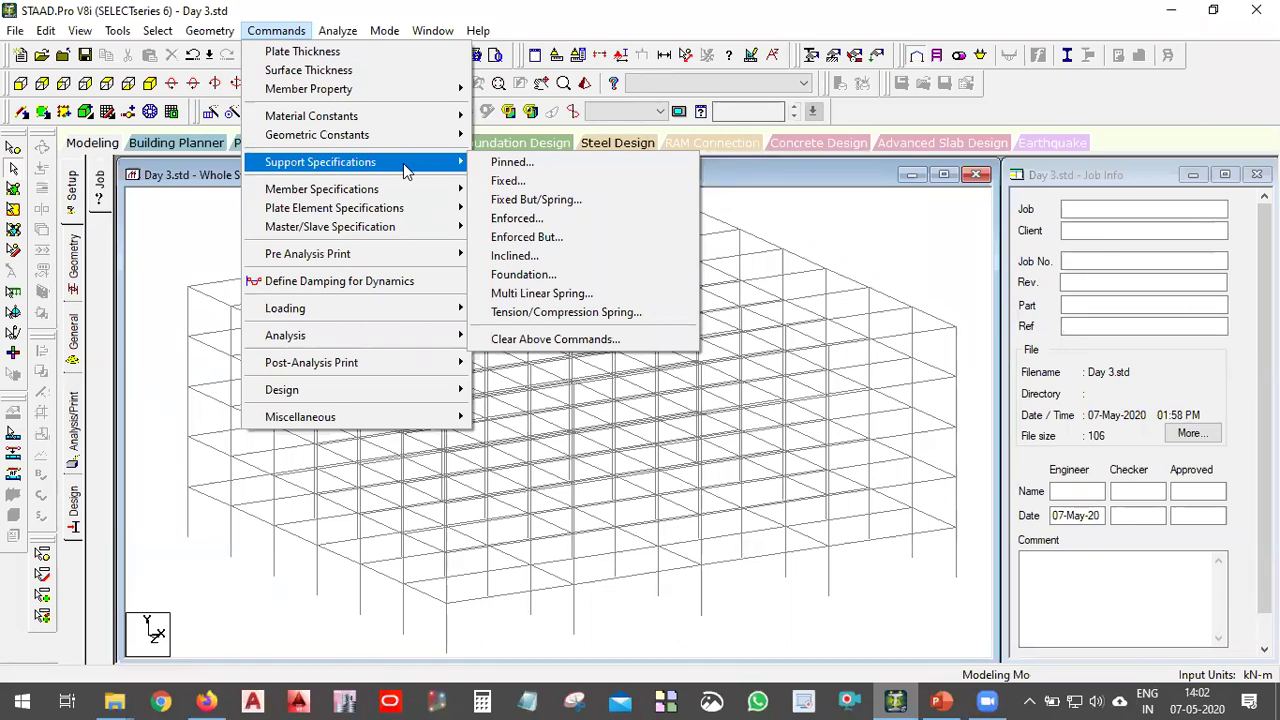
left_click(521, 180)
left_click(277, 31)
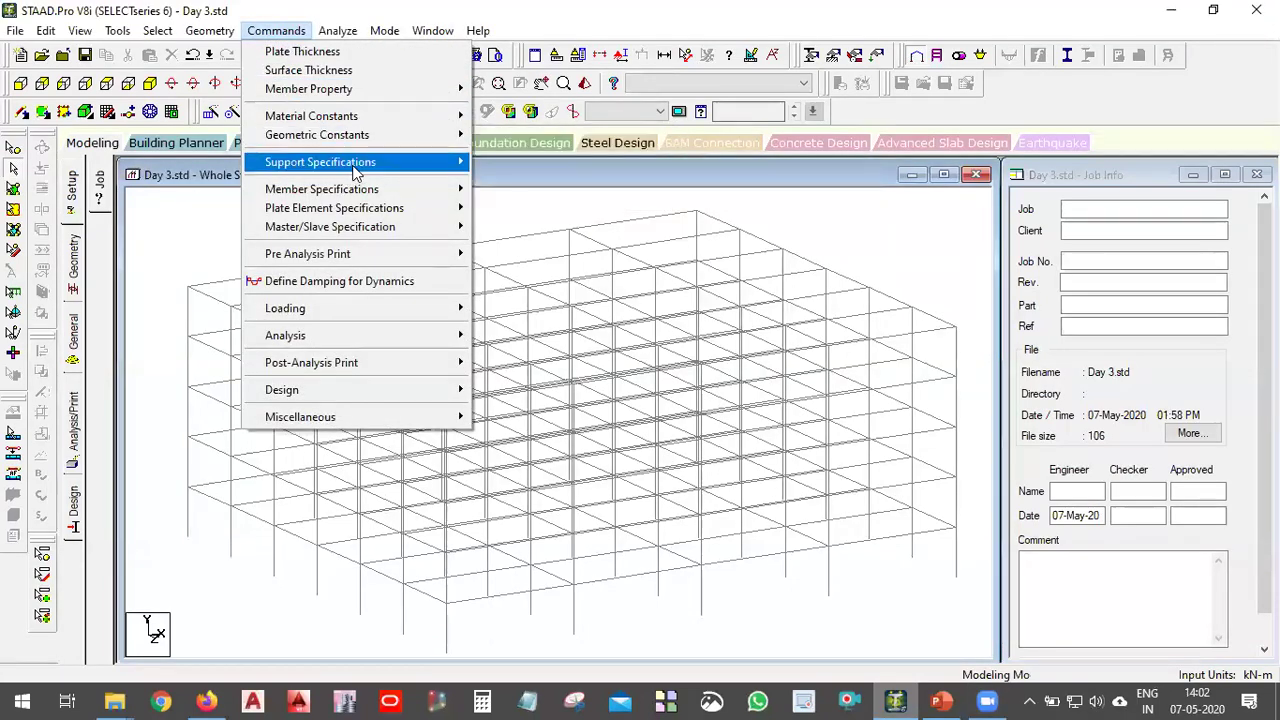
mouse_move(352, 167)
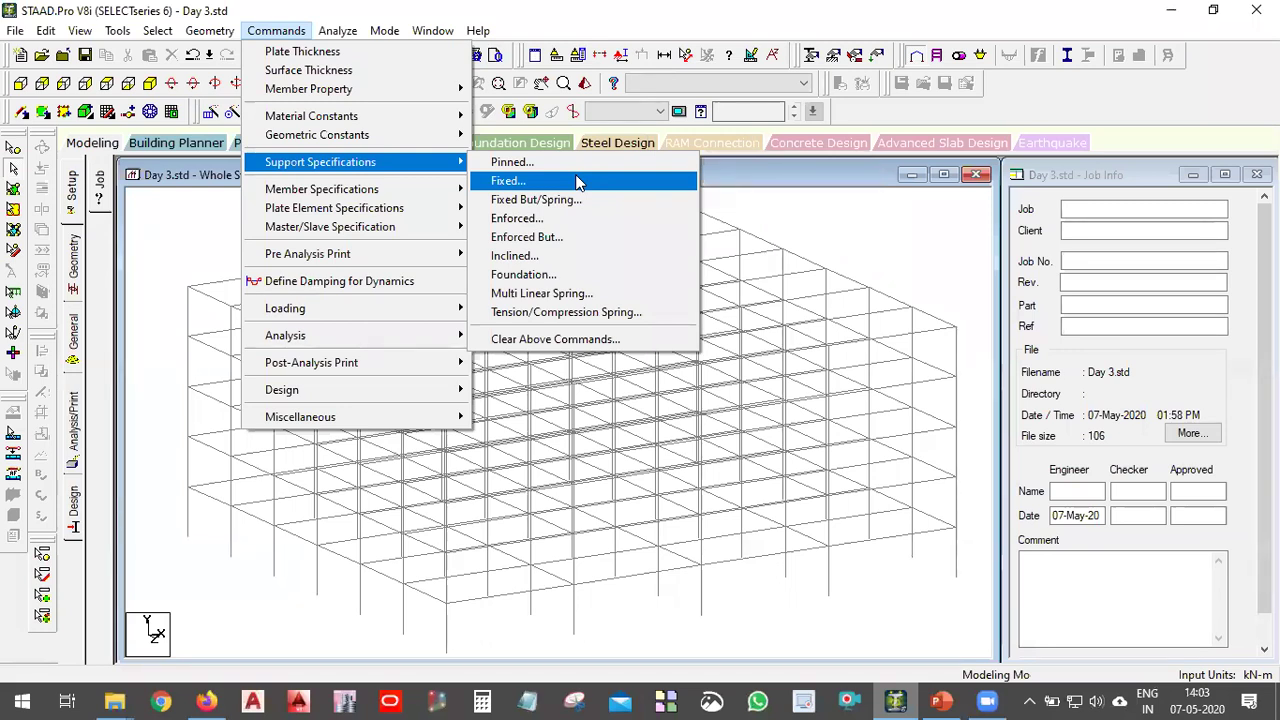
left_click(577, 181)
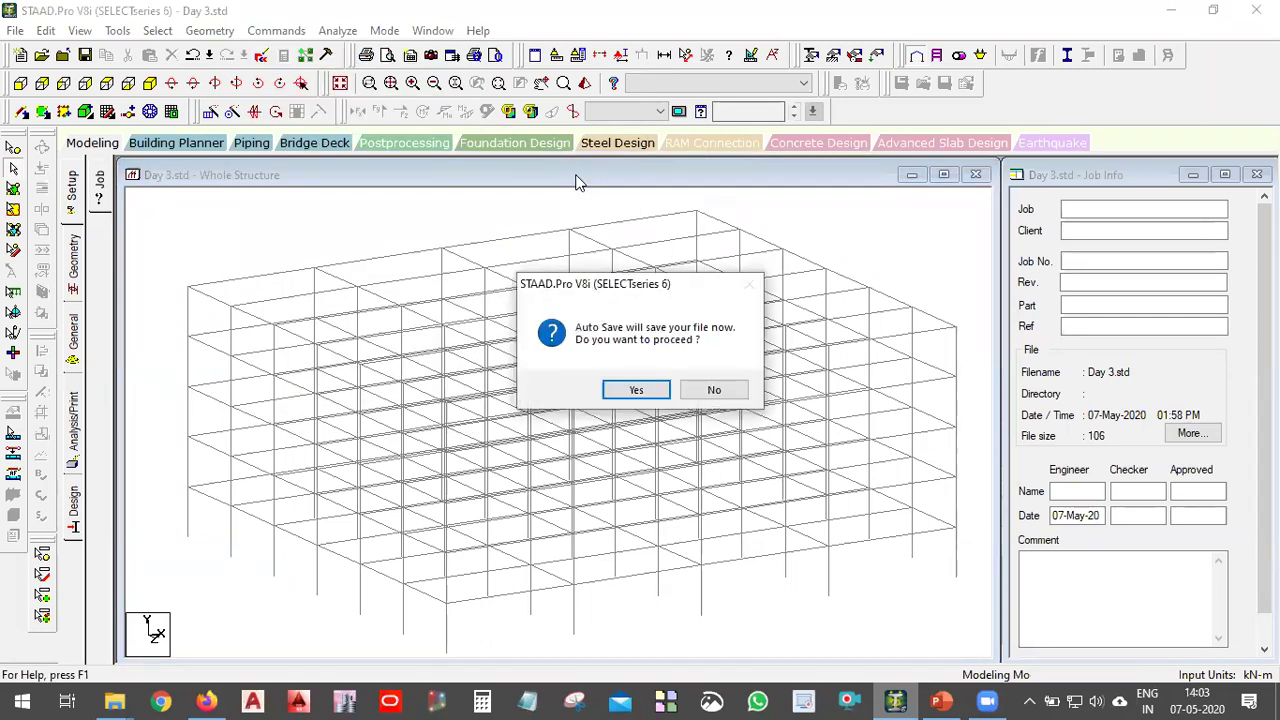
left_click(622, 389)
left_click(528, 375)
- Create a fixed support with FX, FY, FZ, MX, MY and MZ restrained and add it to the supports list
left_click(274, 31)
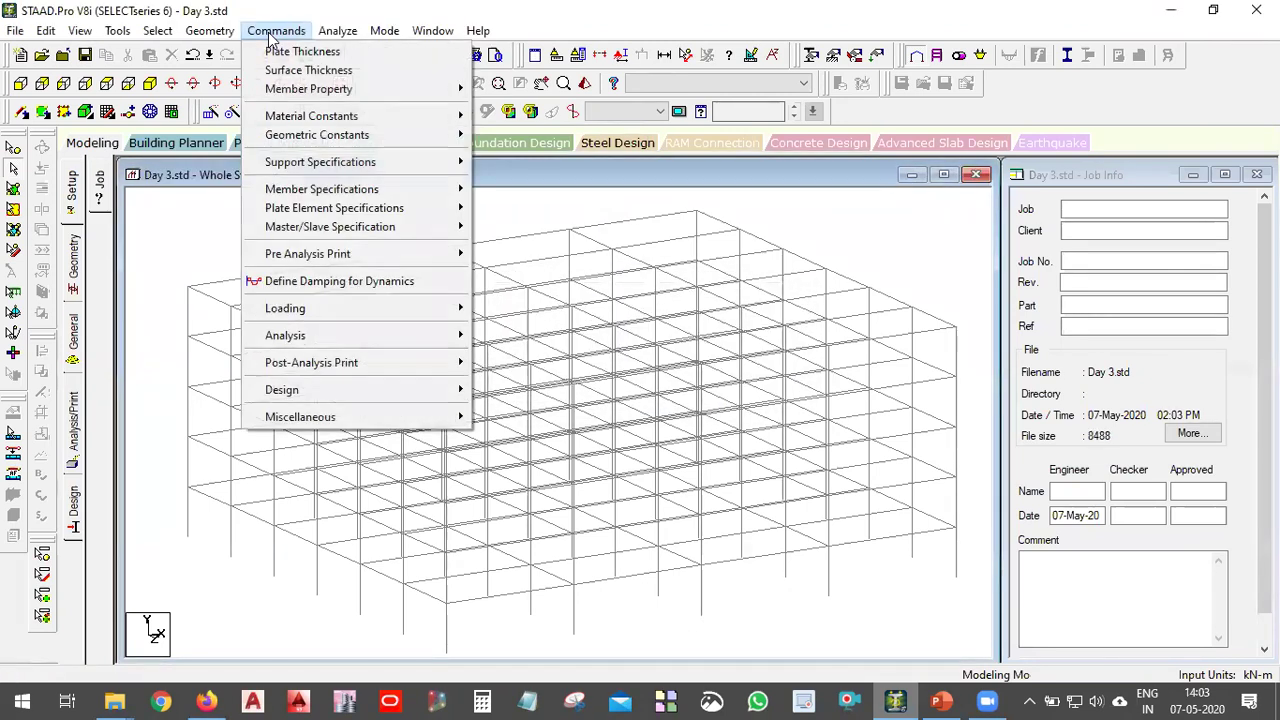
mouse_move(400, 163)
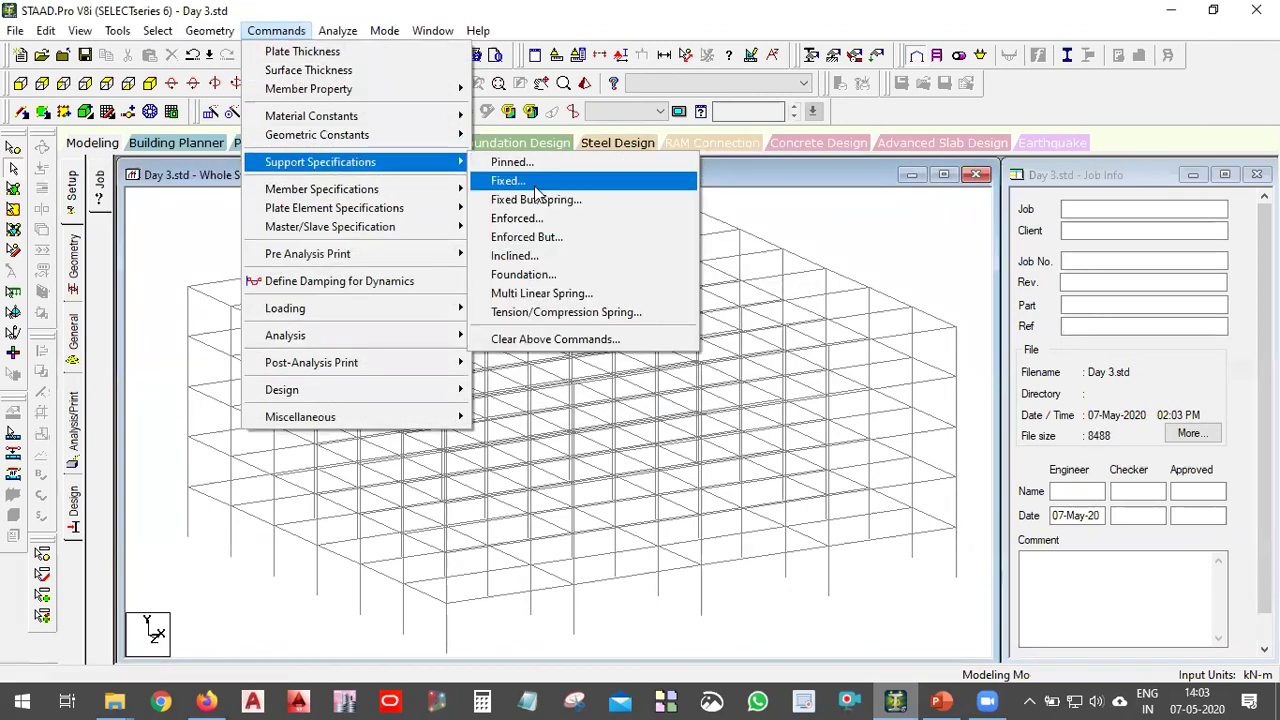
left_click(535, 185)
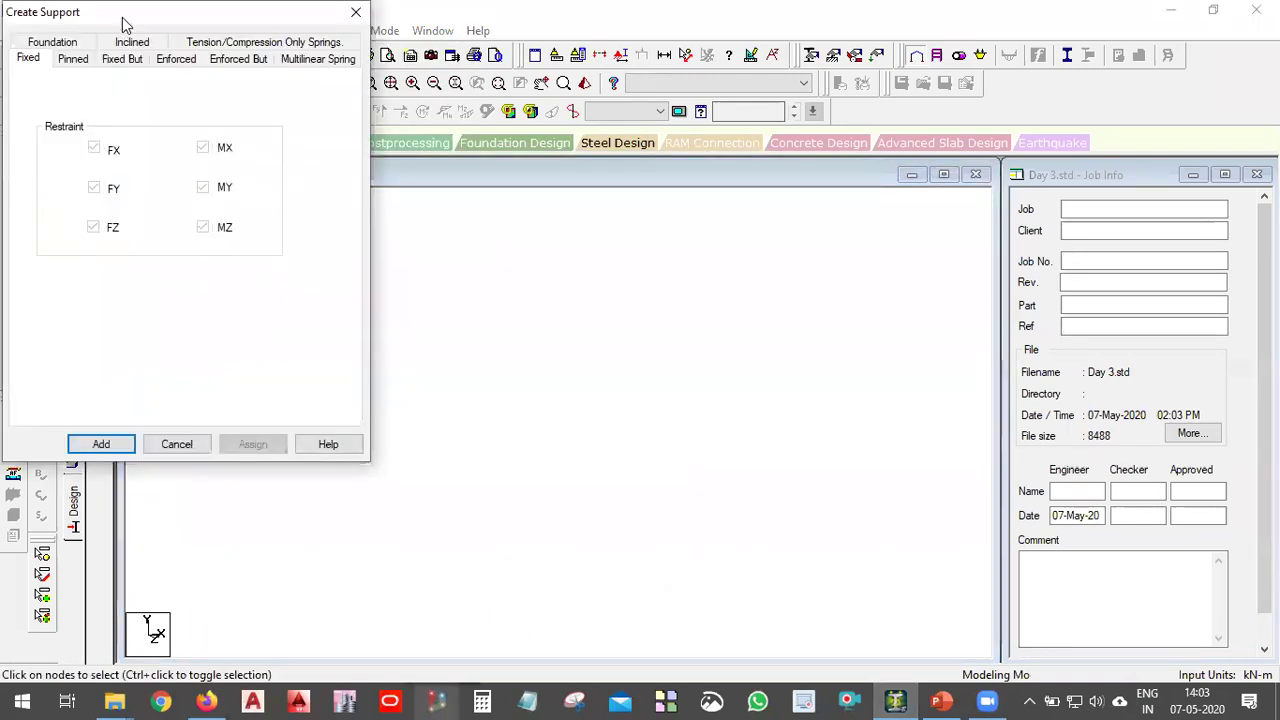
left_click_drag(125, 24, 332, 91)
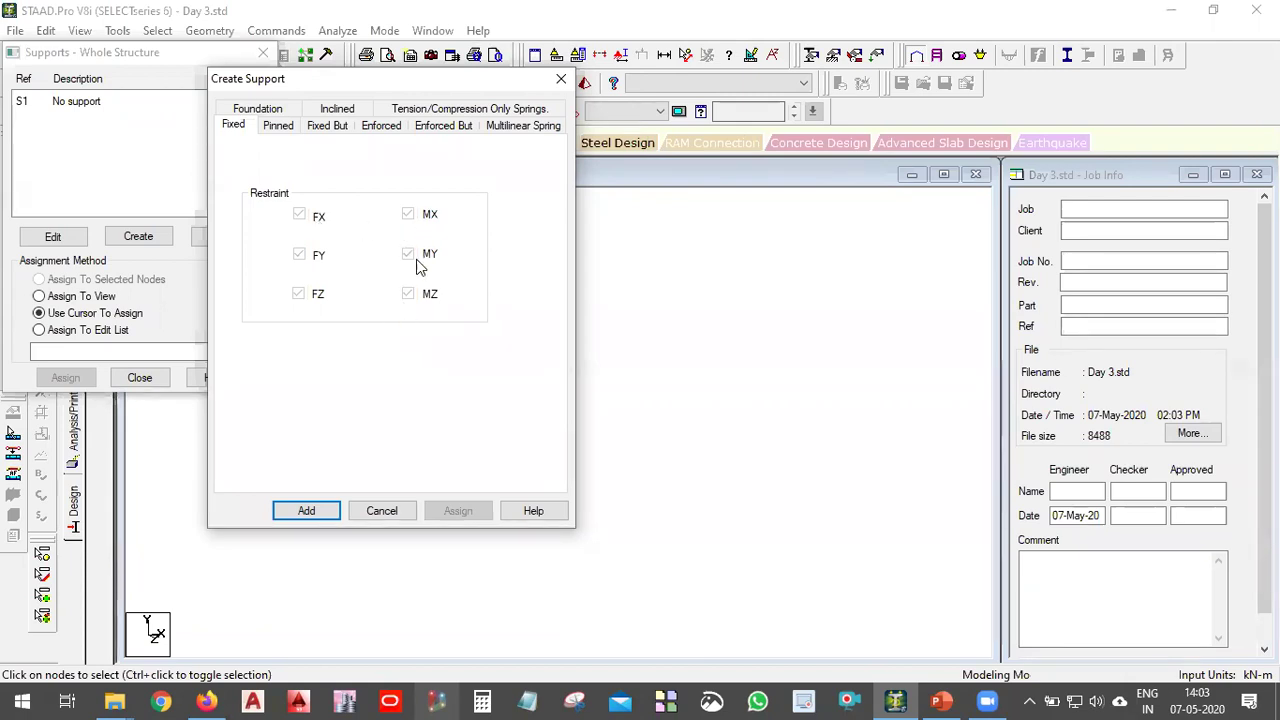
left_click(336, 511)
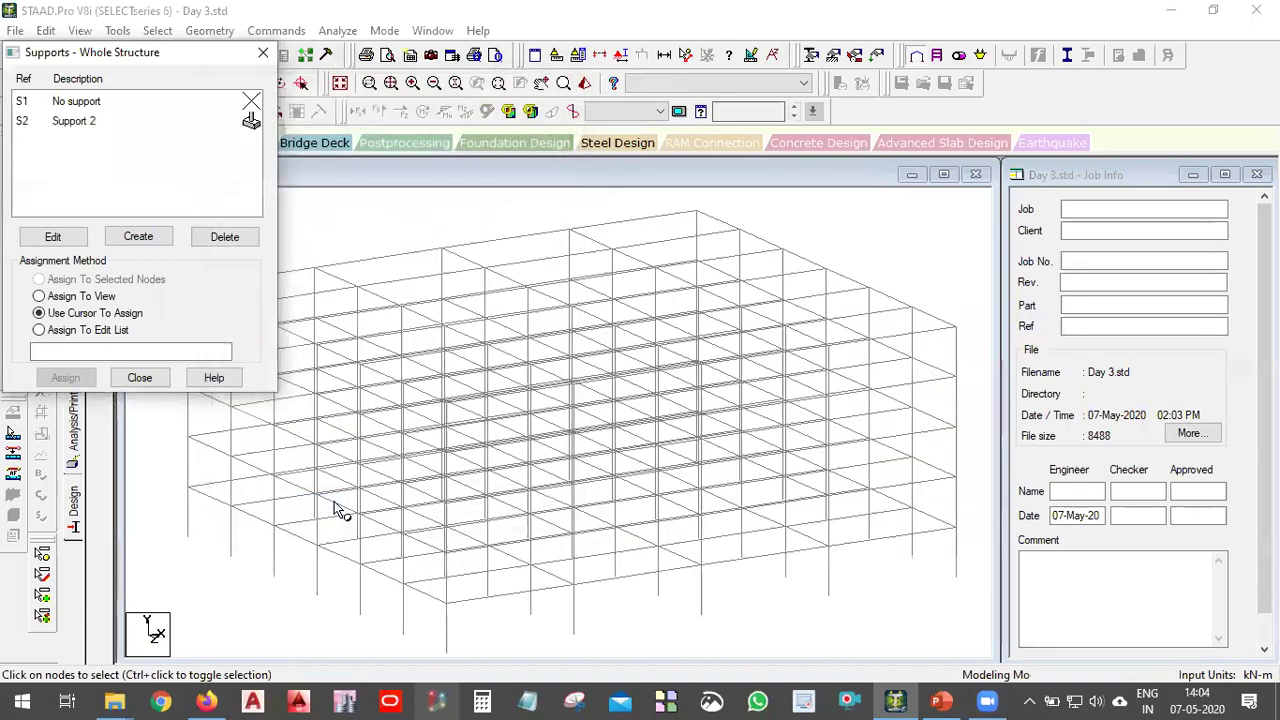
- Choose the new fixed support for assignment, move the Supports window clear of the frame, and fit the whole frame in view
left_click(150, 120)
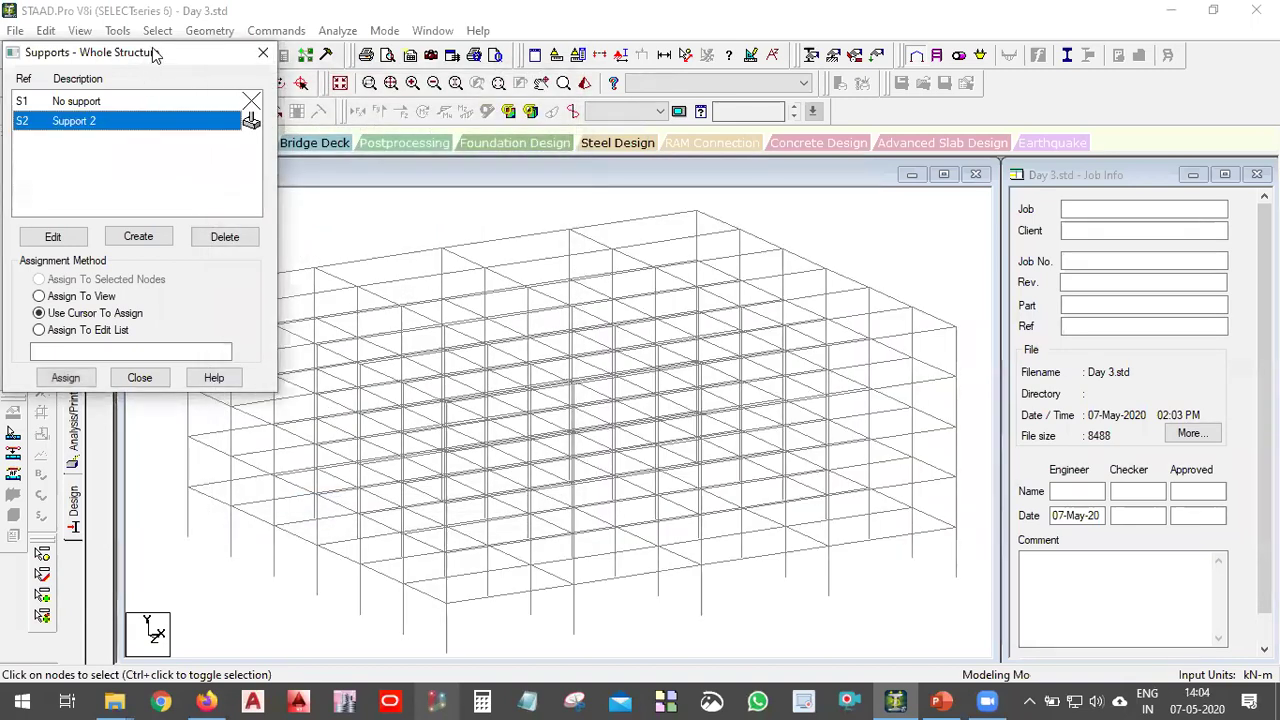
left_click_drag(155, 55, 1106, 197)
left_click(757, 287)
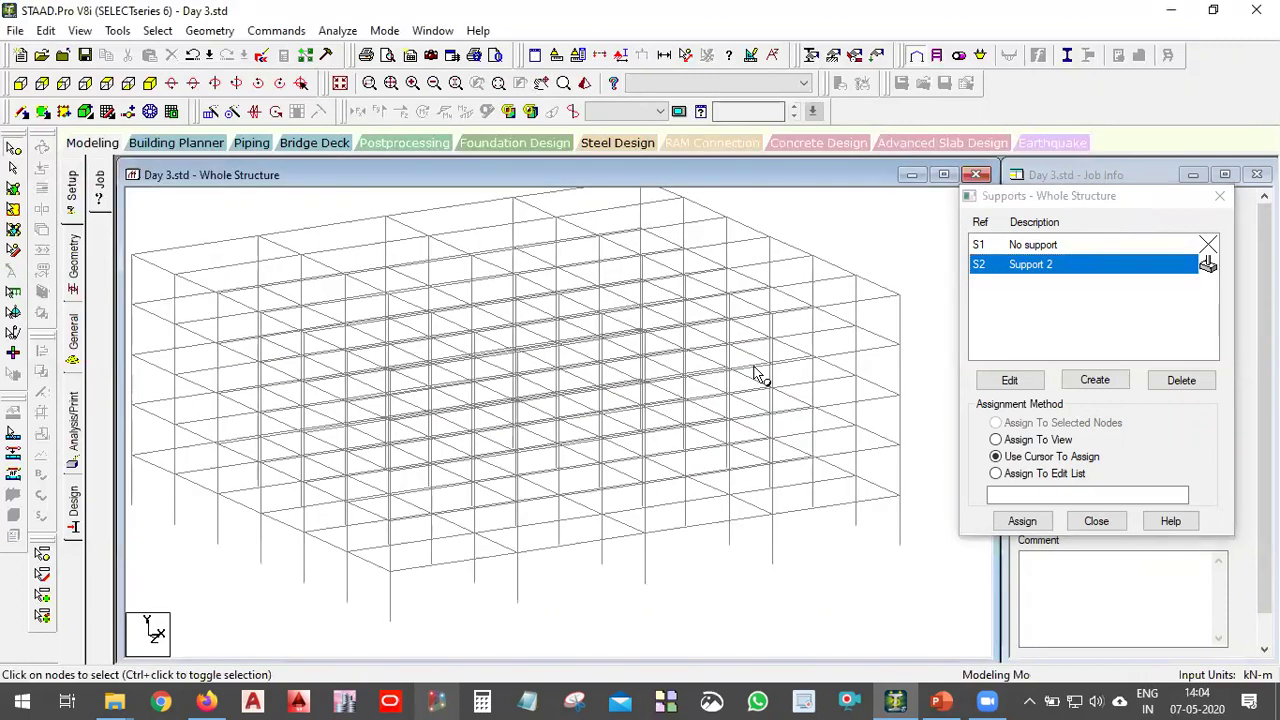
scroll(764, 450, "down", 1)
- Try to pick the column base nodes one after another along the frame's long front edge in the isometric view
left_click(840, 520)
left_click_drag(834, 530, 785, 493)
left_click(784, 495)
left_click(781, 495)
left_click(757, 545)
left_click(734, 540)
left_click(712, 532)
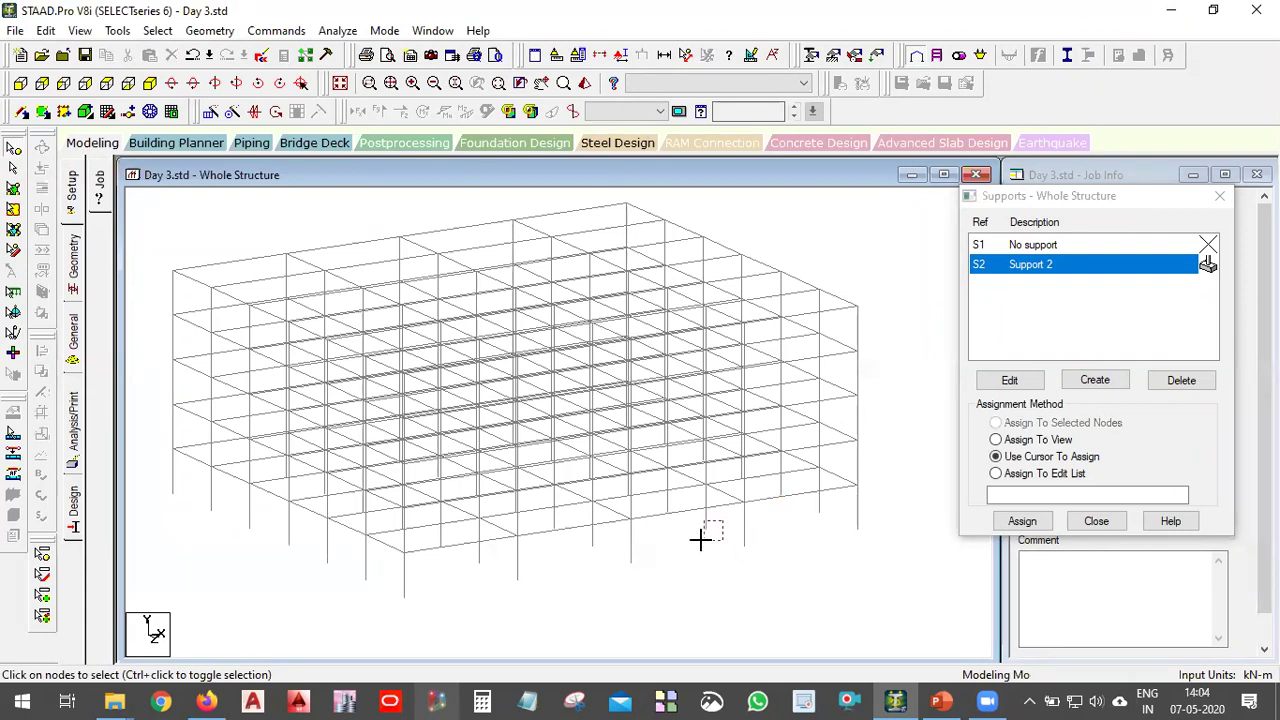
left_click(705, 530)
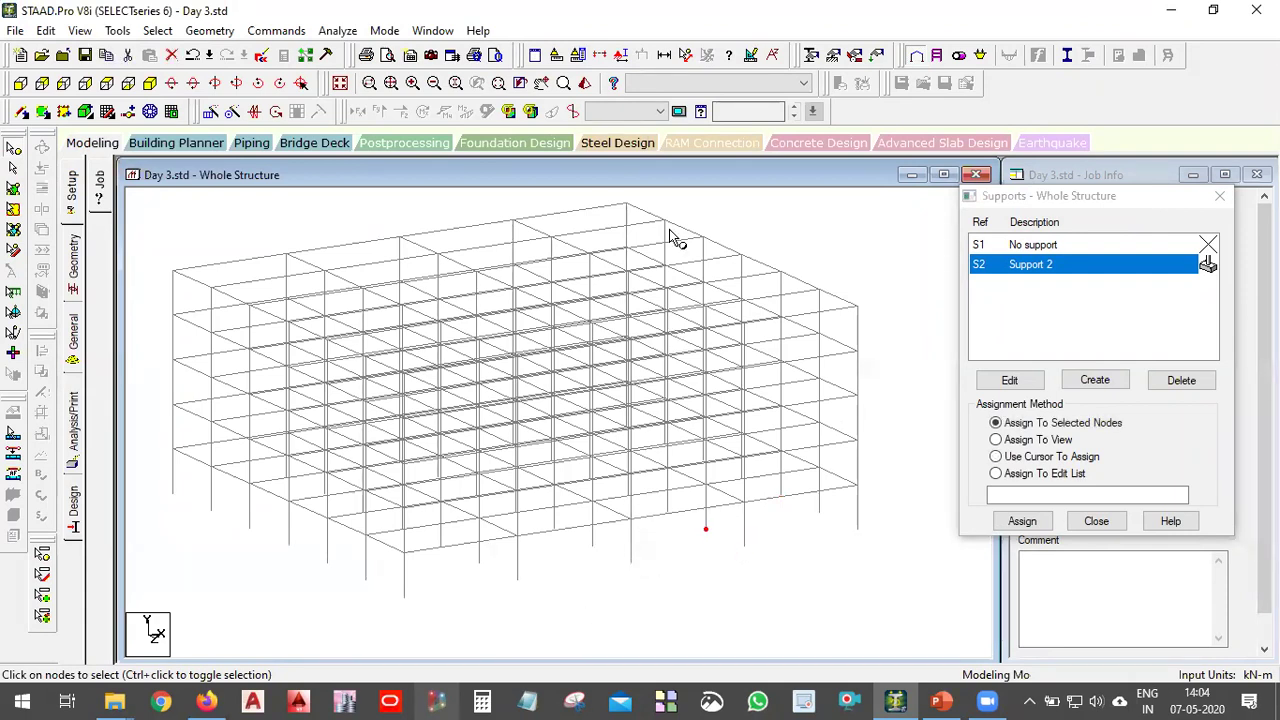
left_click(593, 547)
left_click(566, 577)
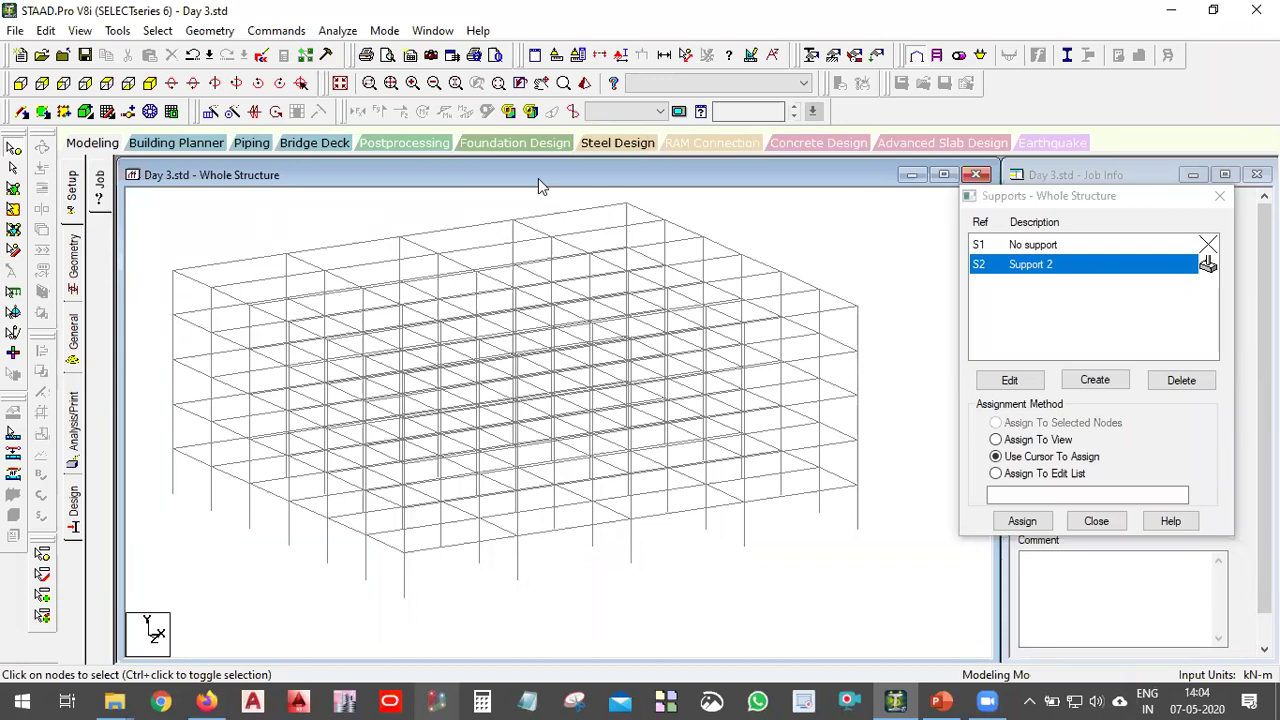
- Try to window-select the base nodes near the frame's end corner, moving the Supports window away from them
left_click(722, 532)
left_click(705, 550)
left_click(705, 556)
left_click(800, 538)
left_click(857, 528)
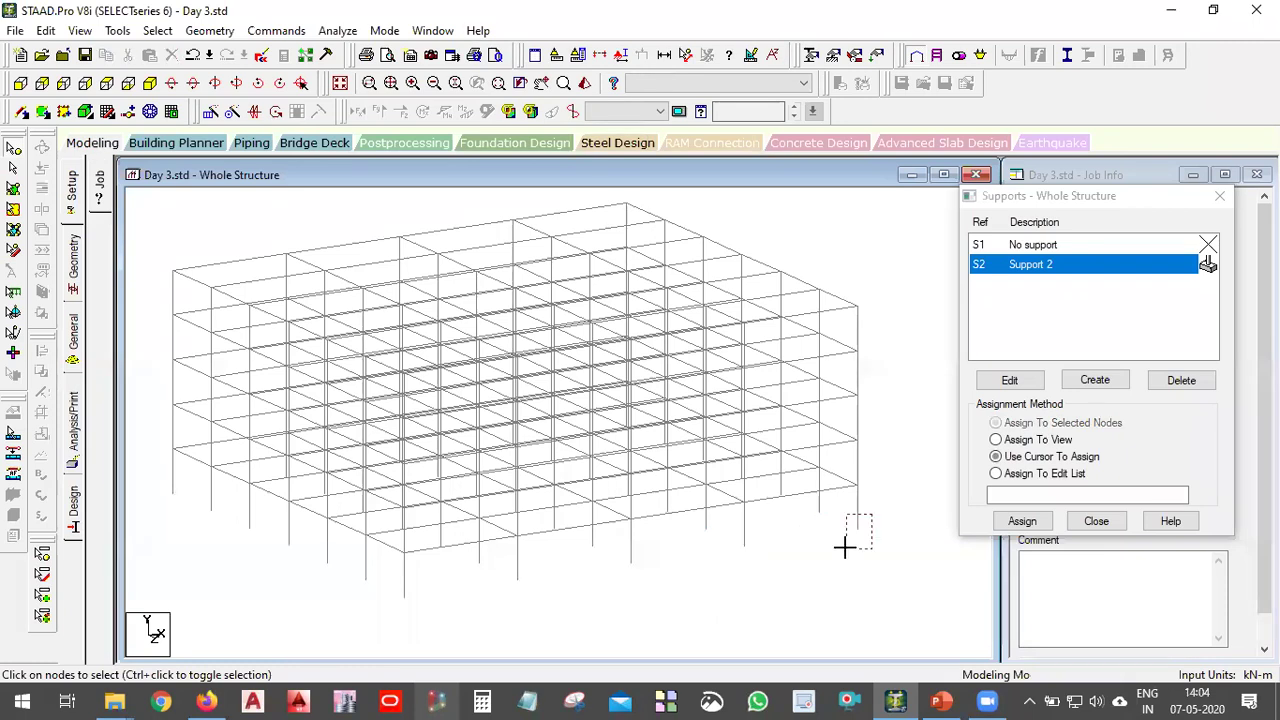
left_click_drag(1084, 209, 1031, 258)
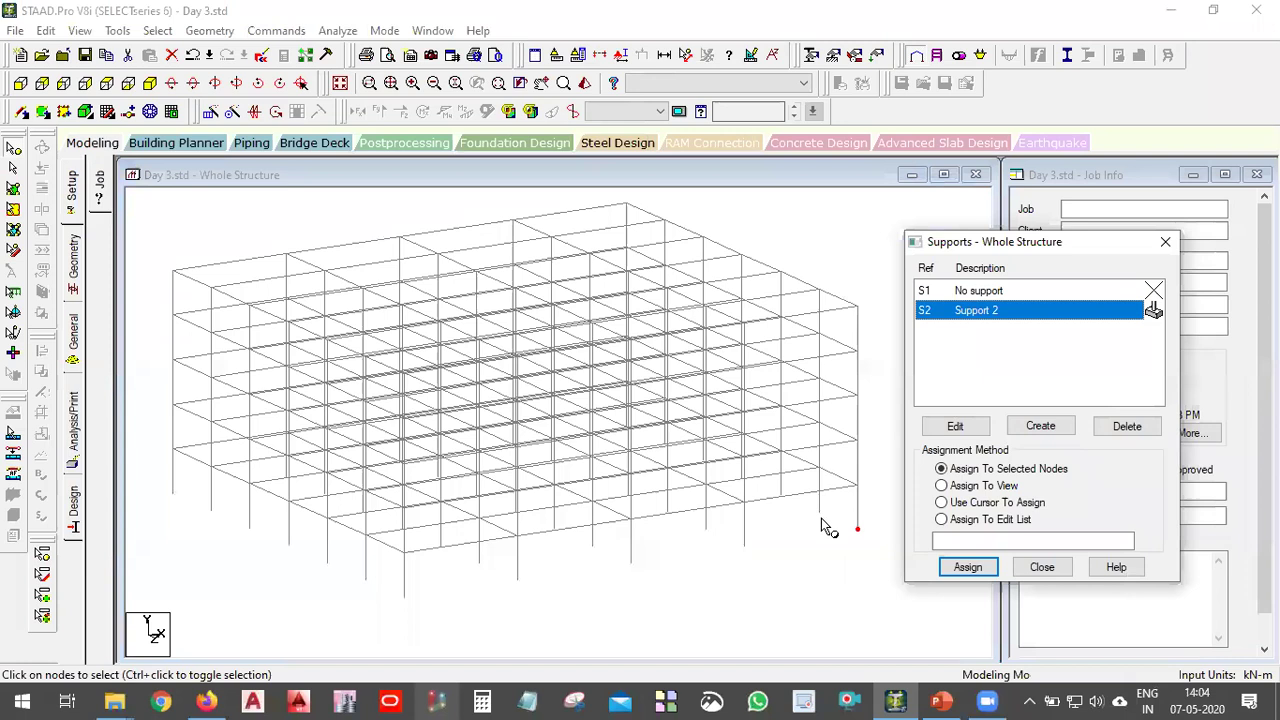
left_click(695, 535)
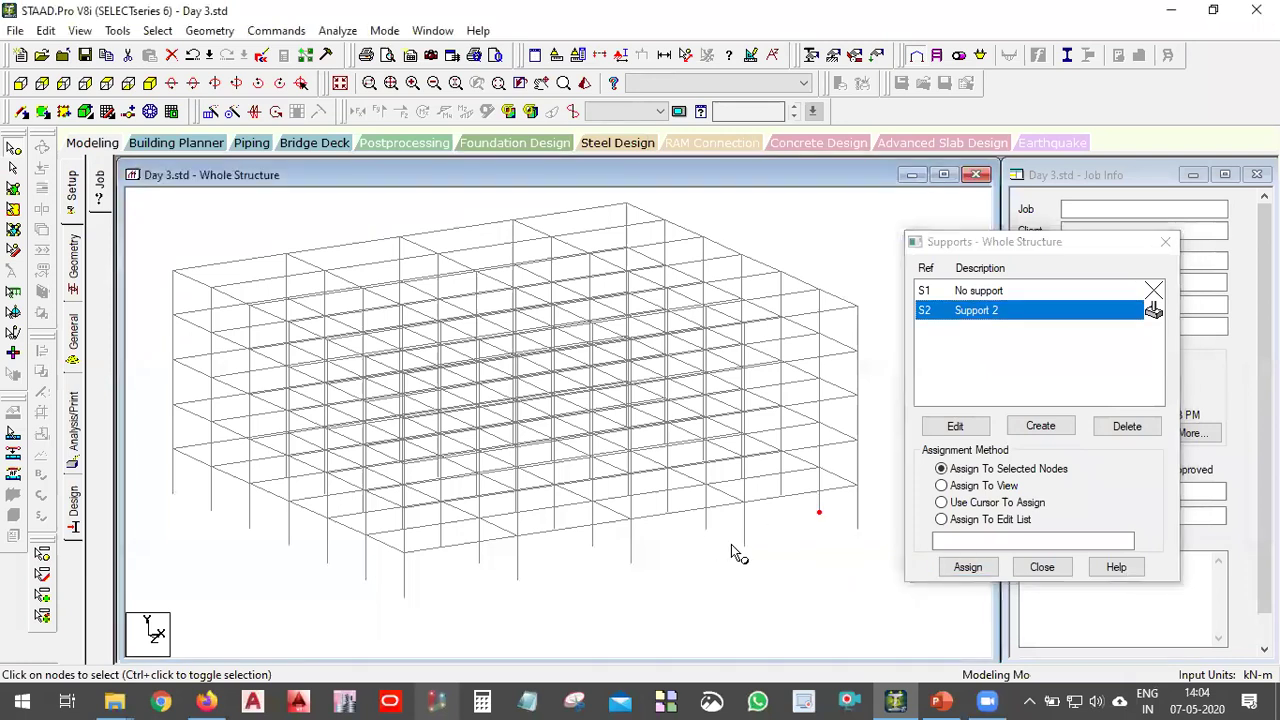
left_click(746, 538)
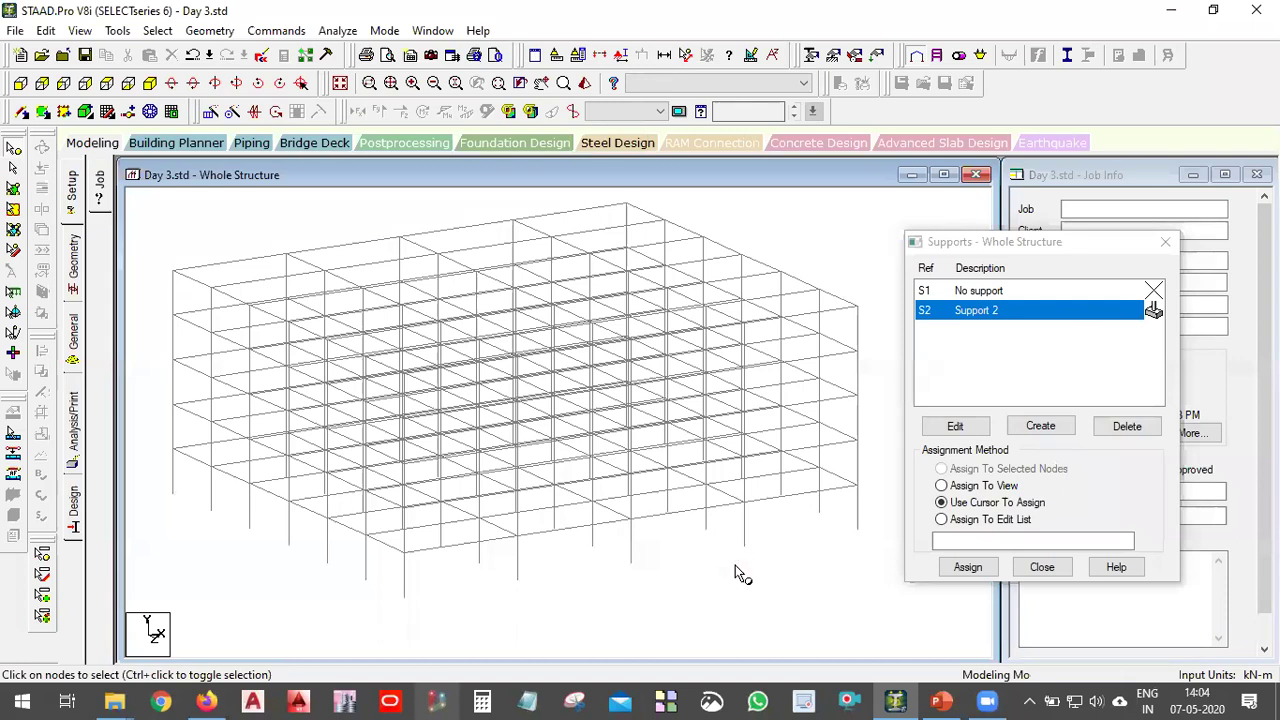
- Try to build up a multiple selection of column base nodes in the isometric view, then clear it
left_click(706, 528)
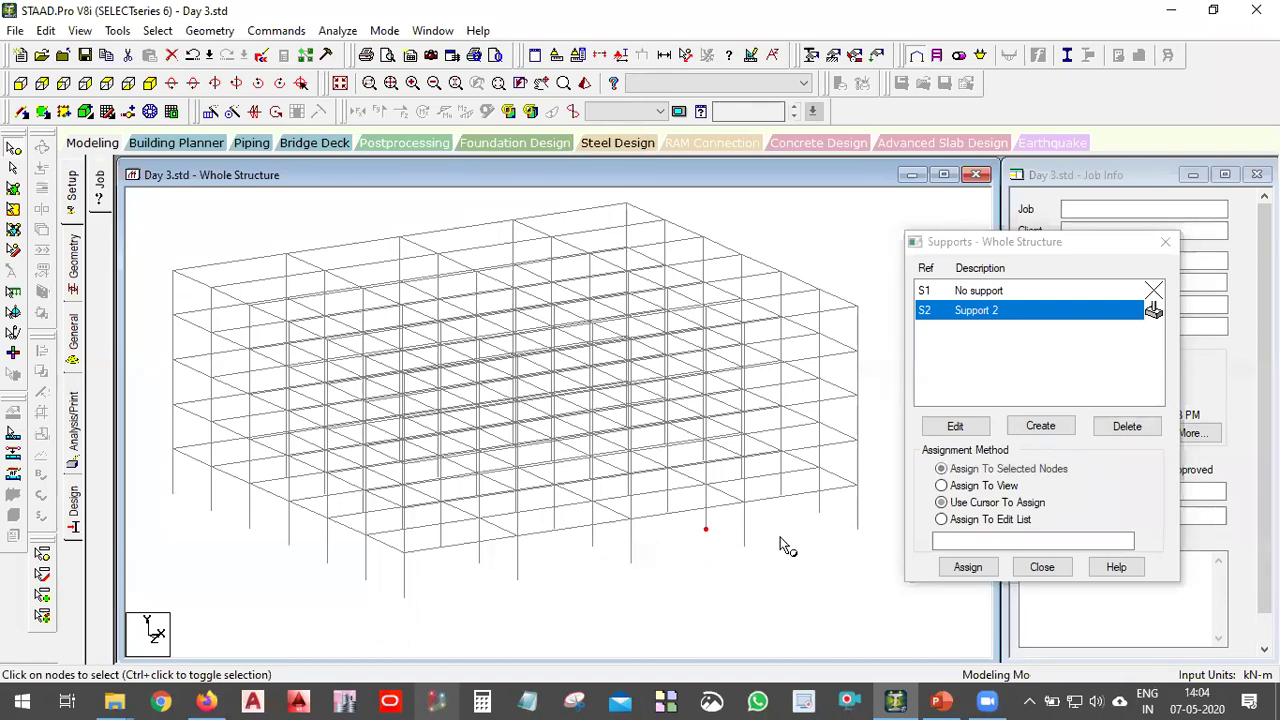
left_click(744, 545, "ctrl")
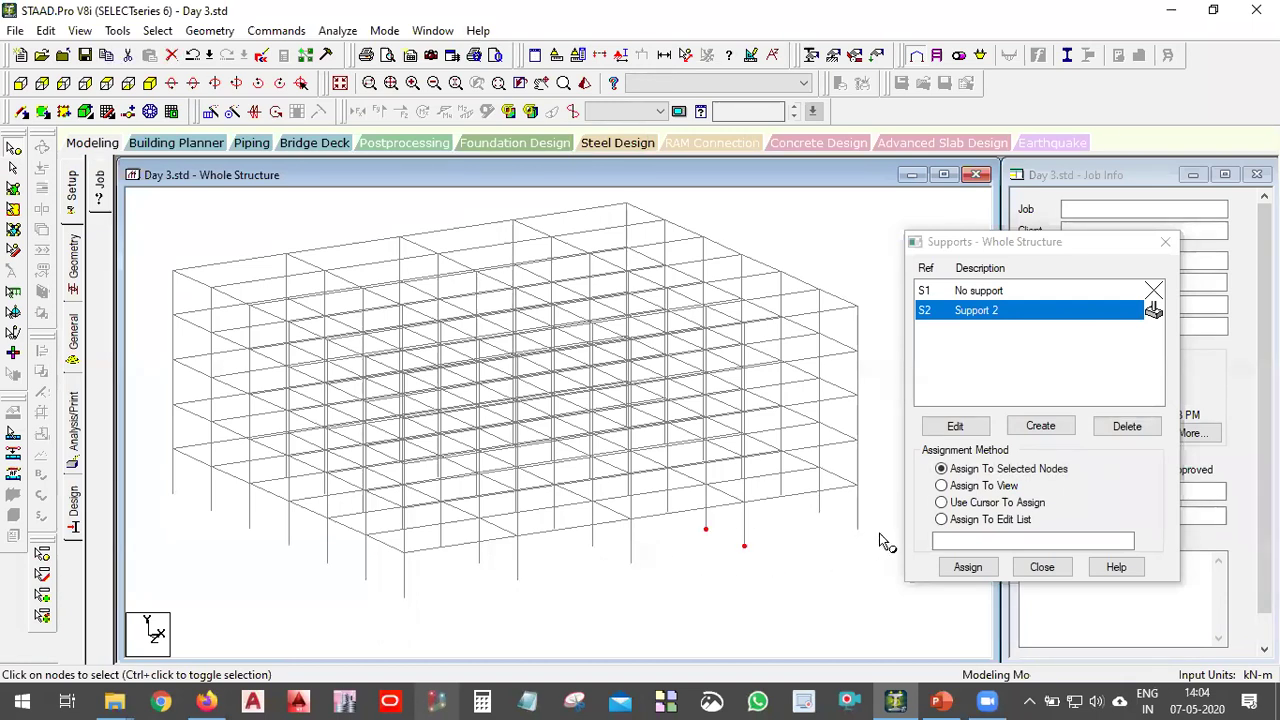
left_click_drag(870, 500, 778, 548, "ctrl")
left_click(363, 512)
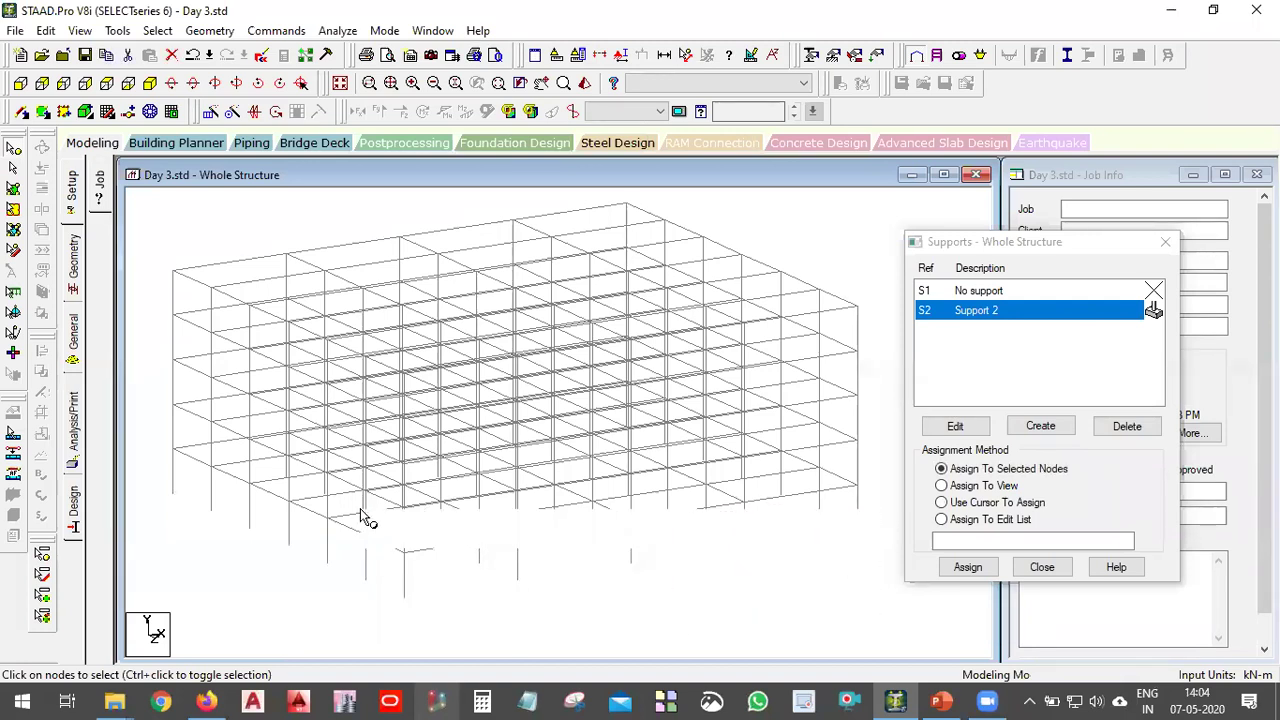
left_click(445, 565)
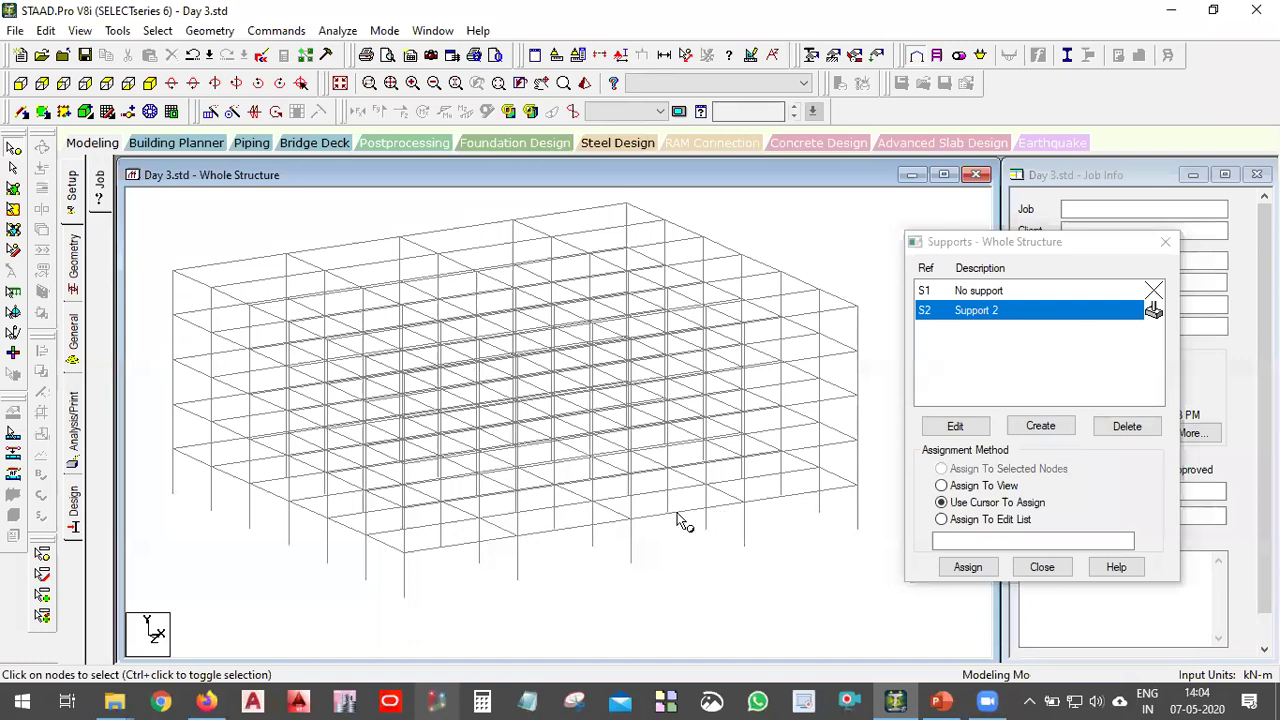
- Select all the column base nodes of the frame with a window in the front view, then return to the isometric view
left_click(19, 84)
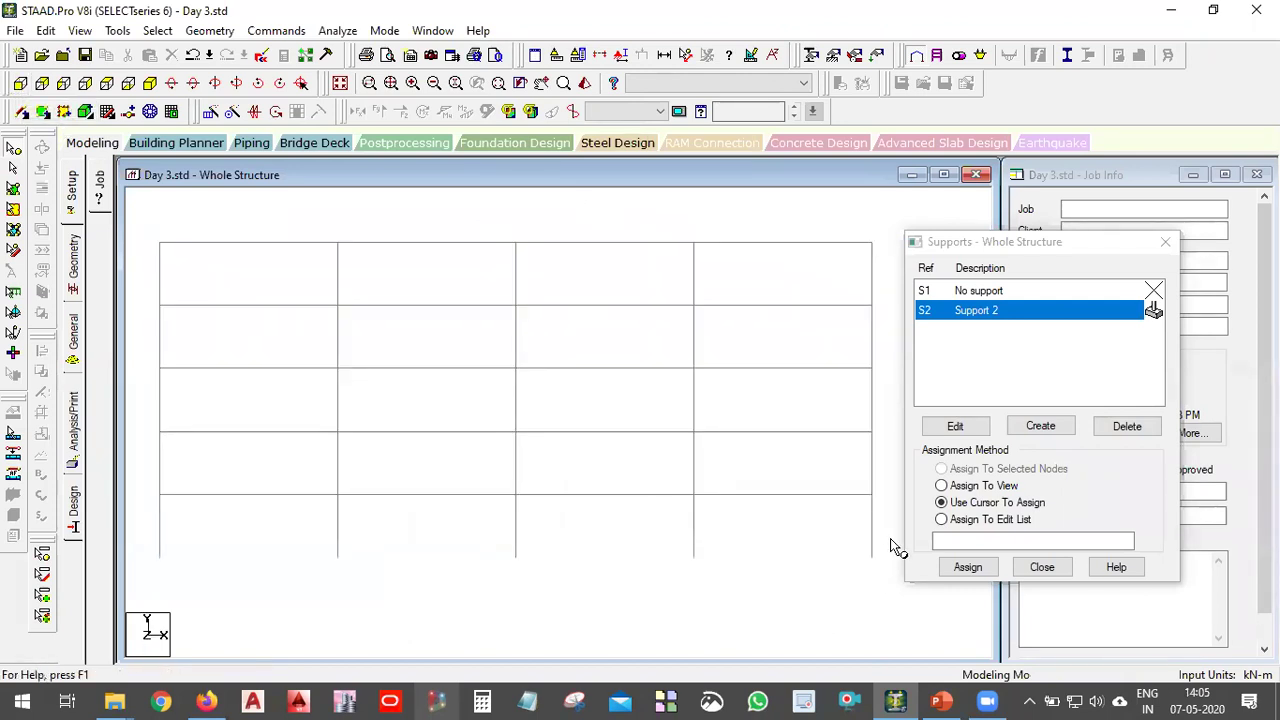
left_click_drag(885, 580, 140, 540)
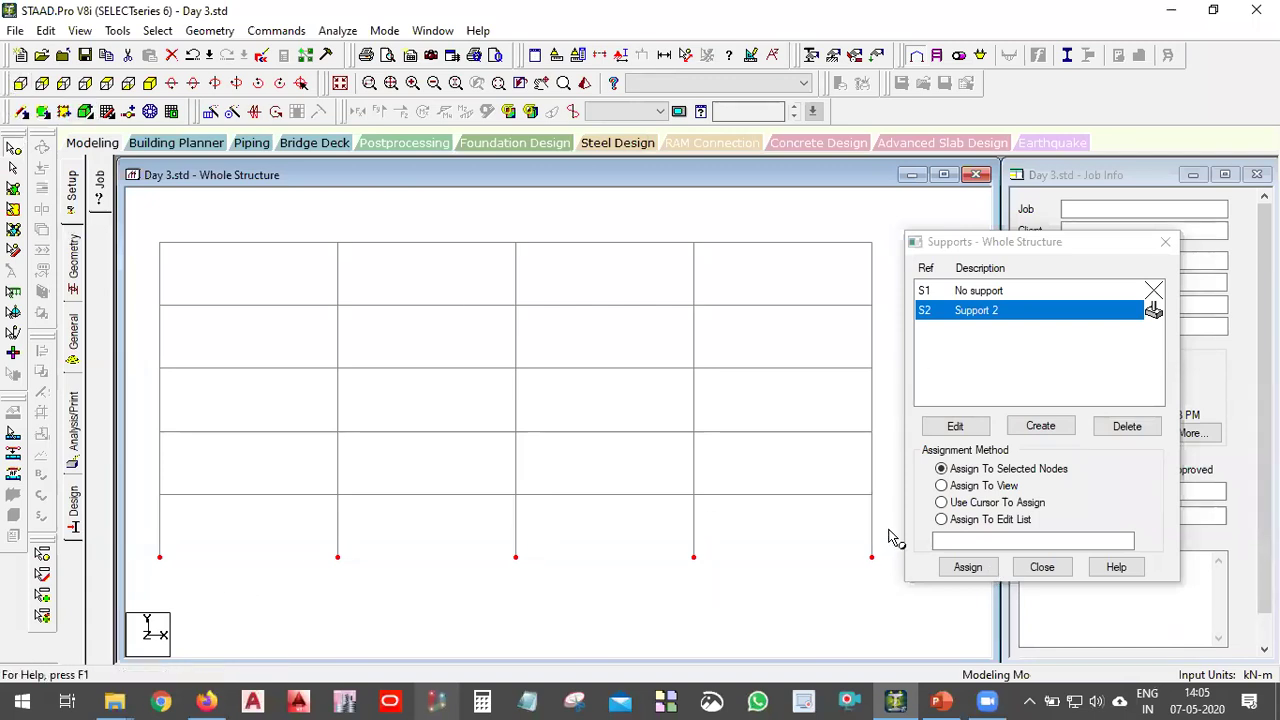
left_click(150, 84)
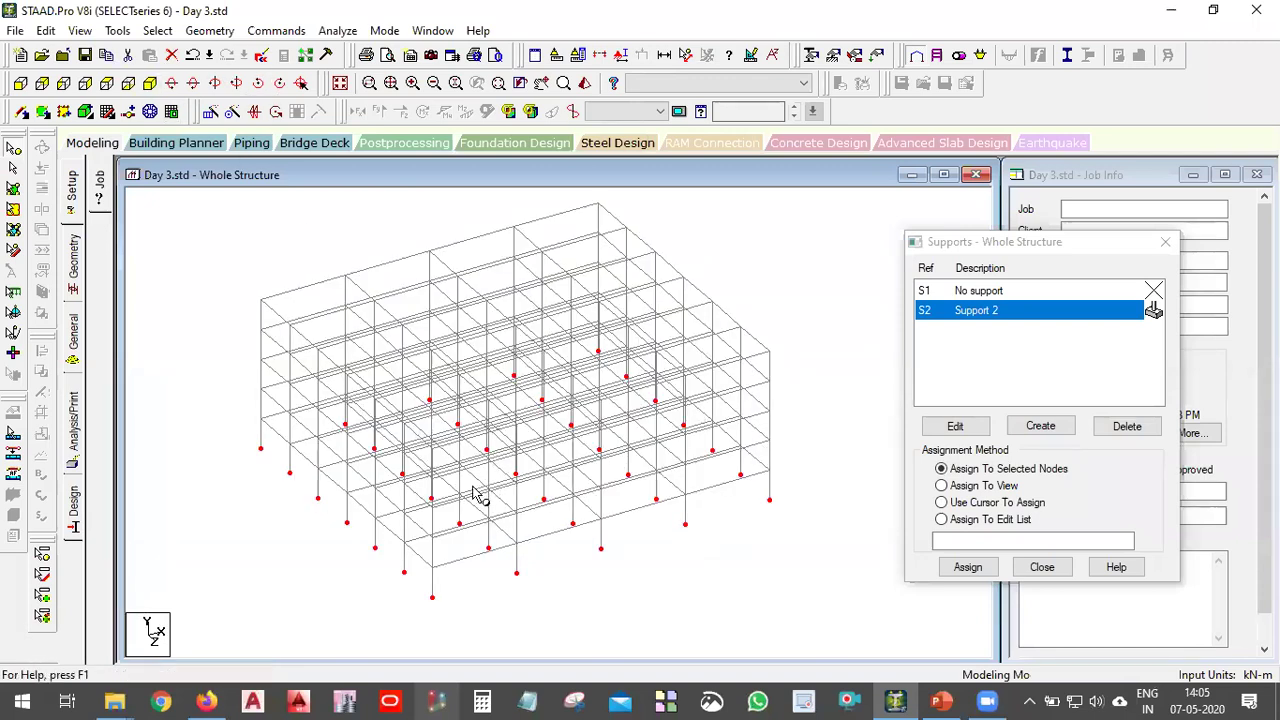